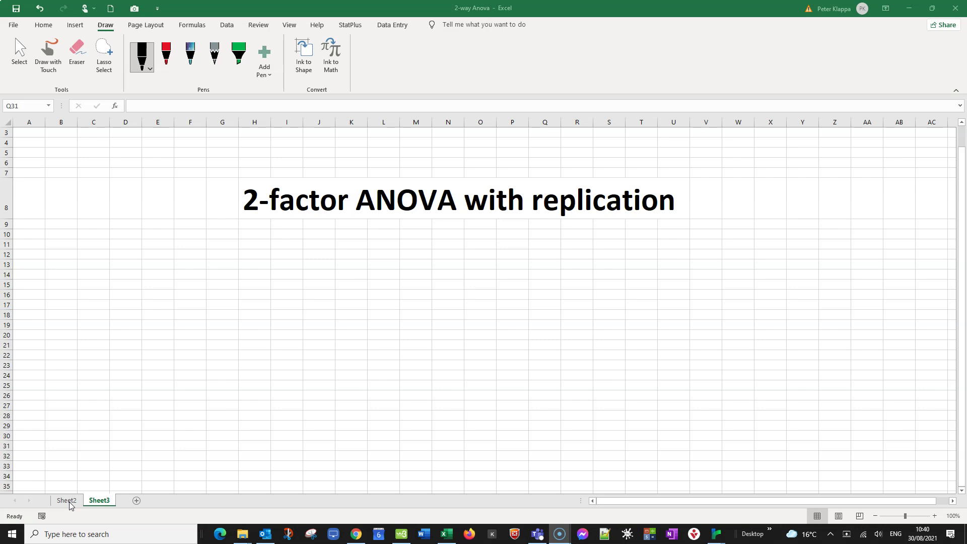
- Switch to Sheet2, which holds the drug A, drug B and control tumor-size readings
{"action": "left_click", "coordinate": [68, 501]}
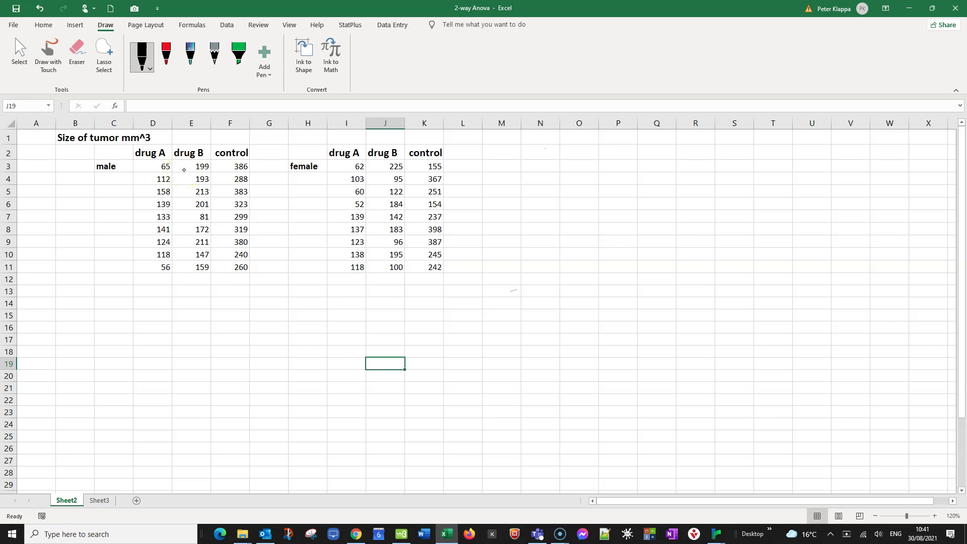
- Handwrite the heading 'drug vs gender' and begin '1) Drug: H0:' below it
{"action": "mouse_move", "coordinate": [552, 150]}
{"action": "left_mouse_down"}
{"action": "mouse_move", "coordinate": [544, 154]}
{"action": "mouse_move", "coordinate": [558, 132]}
{"action": "mouse_move", "coordinate": [579, 151]}
{"action": "mouse_move", "coordinate": [573, 159]}
{"action": "mouse_move", "coordinate": [605, 142]}
{"action": "mouse_move", "coordinate": [627, 159]}
{"action": "mouse_move", "coordinate": [666, 137]}
{"action": "mouse_move", "coordinate": [680, 146]}
{"action": "left_mouse_up"}
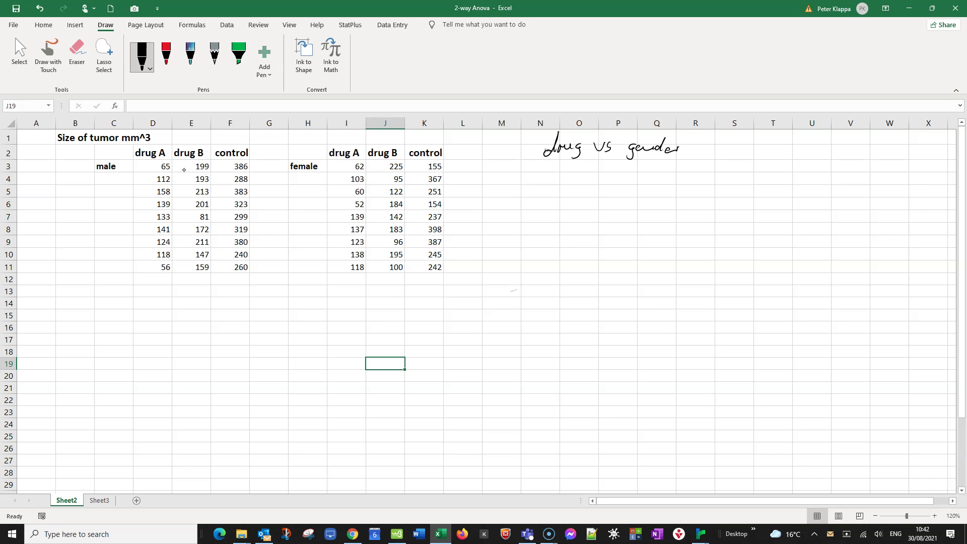
{"action": "mouse_move", "coordinate": [513, 172]}
{"action": "left_mouse_down"}
{"action": "mouse_move", "coordinate": [518, 193]}
{"action": "mouse_move", "coordinate": [607, 186]}
{"action": "left_mouse_up"}
{"action": "left_click", "coordinate": [550, 183]}
{"action": "left_click", "coordinate": [582, 184]}
{"action": "left_click_drag", "start_coordinate": [607, 180], "coordinate": [620, 181]}
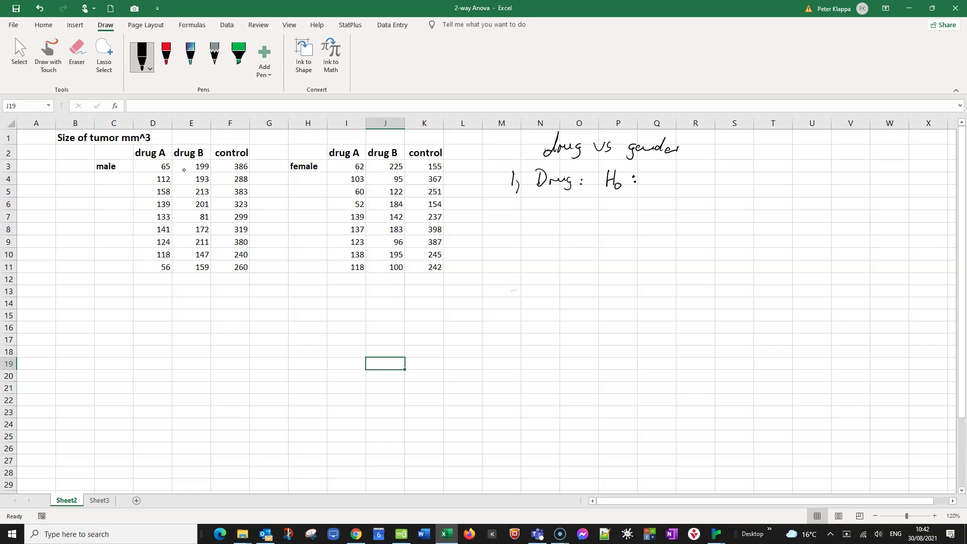
- Complete the drug hypothesis in ink as μA = μB = μcontrol
{"action": "mouse_move", "coordinate": [651, 192]}
{"action": "left_mouse_down"}
{"action": "mouse_move", "coordinate": [655, 181]}
{"action": "mouse_move", "coordinate": [664, 193]}
{"action": "mouse_move", "coordinate": [698, 180]}
{"action": "mouse_move", "coordinate": [705, 192]}
{"action": "mouse_move", "coordinate": [721, 178]}
{"action": "mouse_move", "coordinate": [726, 194]}
{"action": "left_mouse_up"}
{"action": "mouse_move", "coordinate": [770, 175]}
{"action": "left_mouse_down"}
{"action": "mouse_move", "coordinate": [762, 194]}
{"action": "mouse_move", "coordinate": [815, 185]}
{"action": "left_mouse_up"}
{"action": "mouse_move", "coordinate": [815, 187]}
{"action": "left_mouse_down"}
{"action": "mouse_move", "coordinate": [821, 178]}
{"action": "mouse_move", "coordinate": [822, 191]}
{"action": "left_mouse_up"}
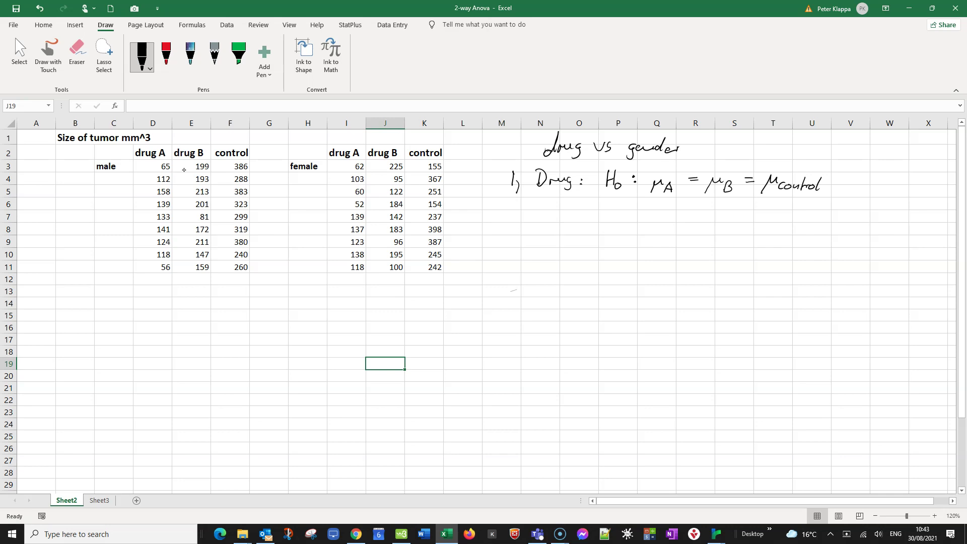
- Handwrite the second line '2) Gender: H0:' beneath it
{"action": "mouse_move", "coordinate": [514, 212]}
{"action": "left_mouse_down"}
{"action": "mouse_move", "coordinate": [517, 233]}
{"action": "mouse_move", "coordinate": [583, 218]}
{"action": "left_mouse_up"}
{"action": "mouse_move", "coordinate": [613, 208]}
{"action": "left_mouse_down"}
{"action": "mouse_move", "coordinate": [612, 222]}
{"action": "mouse_move", "coordinate": [620, 215]}
{"action": "left_mouse_up"}
{"action": "mouse_move", "coordinate": [620, 208]}
{"action": "left_mouse_down"}
{"action": "mouse_move", "coordinate": [620, 228]}
{"action": "mouse_move", "coordinate": [625, 222]}
{"action": "left_mouse_up"}
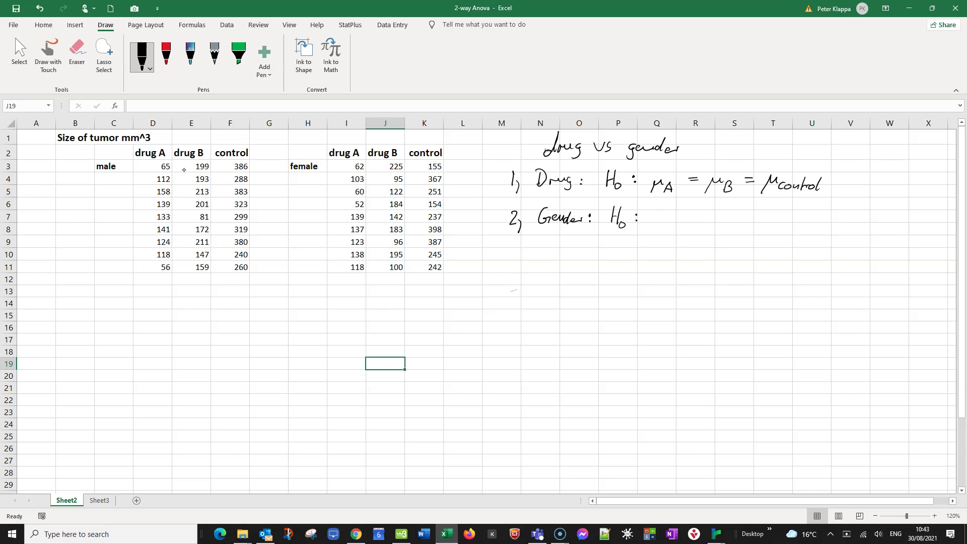
- Write μF = μM after the gender H0 and start '3) Interaction:' below
{"action": "mouse_move", "coordinate": [656, 217]}
{"action": "left_mouse_down"}
{"action": "mouse_move", "coordinate": [652, 226]}
{"action": "mouse_move", "coordinate": [664, 215]}
{"action": "left_mouse_up"}
{"action": "left_click_drag", "start_coordinate": [704, 218], "coordinate": [728, 232]}
{"action": "mouse_move", "coordinate": [515, 247]}
{"action": "left_mouse_down"}
{"action": "mouse_move", "coordinate": [524, 268]}
{"action": "mouse_move", "coordinate": [571, 252]}
{"action": "mouse_move", "coordinate": [587, 260]}
{"action": "left_mouse_up"}
{"action": "left_click", "coordinate": [552, 256]}
{"action": "left_click_drag", "start_coordinate": [587, 255], "coordinate": [610, 257]}
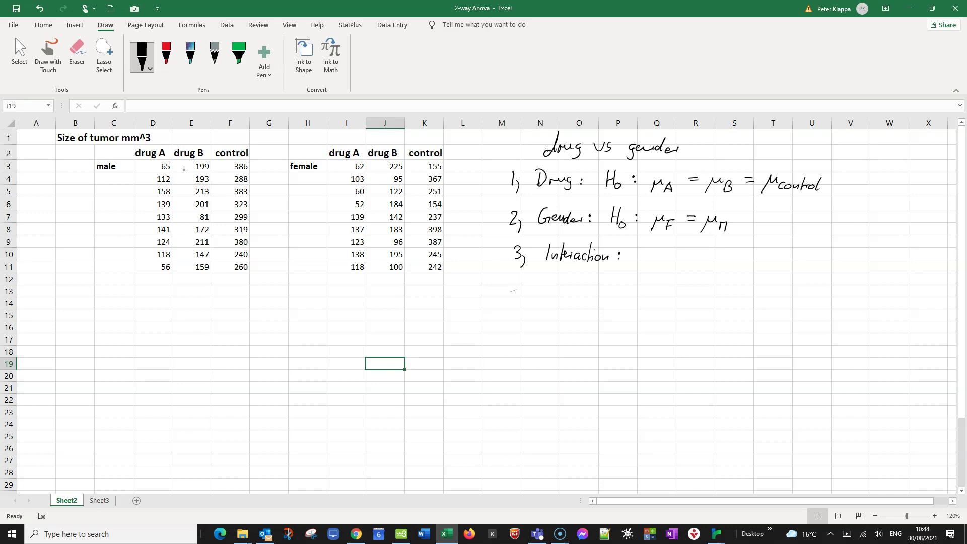
- Begin the interaction hypothesis with 'H0: No difference'
{"action": "left_click_drag", "start_coordinate": [638, 243], "coordinate": [650, 265]}
{"action": "left_click", "coordinate": [659, 251]}
{"action": "left_click_drag", "start_coordinate": [684, 248], "coordinate": [684, 261]}
{"action": "mouse_move", "coordinate": [684, 249]}
{"action": "left_mouse_down"}
{"action": "mouse_move", "coordinate": [691, 260]}
{"action": "mouse_move", "coordinate": [692, 247]}
{"action": "mouse_move", "coordinate": [697, 253]}
{"action": "left_mouse_up"}
{"action": "left_click_drag", "start_coordinate": [720, 255], "coordinate": [733, 263]}
{"action": "left_click_drag", "start_coordinate": [731, 258], "coordinate": [804, 253]}
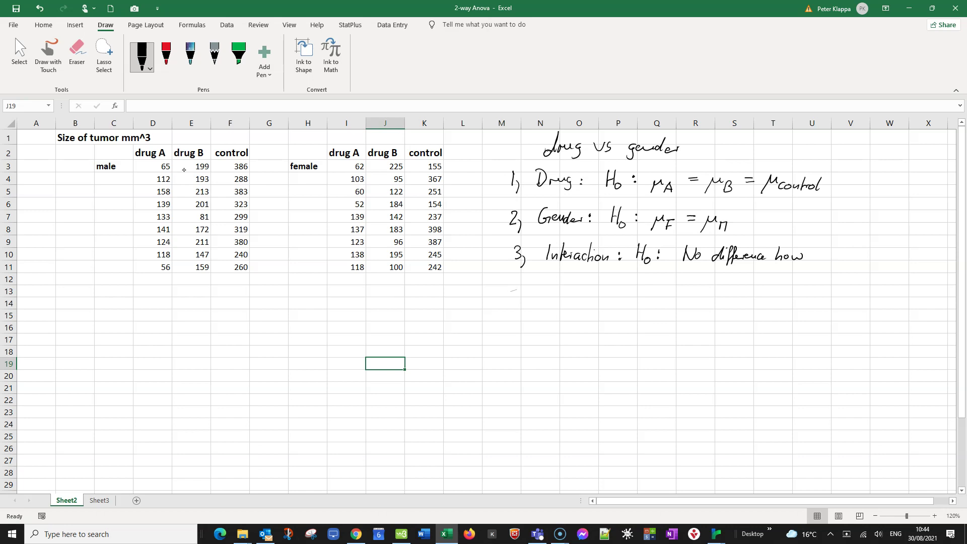
- Continue with 'how m react to different drugs' and an 'f' ditto line beneath
{"action": "left_click_drag", "start_coordinate": [689, 278], "coordinate": [739, 283]}
{"action": "mouse_move", "coordinate": [738, 271]}
{"action": "left_mouse_down"}
{"action": "mouse_move", "coordinate": [740, 285]}
{"action": "mouse_move", "coordinate": [747, 271]}
{"action": "mouse_move", "coordinate": [755, 284]}
{"action": "mouse_move", "coordinate": [761, 276]}
{"action": "left_mouse_up"}
{"action": "left_click_drag", "start_coordinate": [763, 277], "coordinate": [794, 284]}
{"action": "left_click_drag", "start_coordinate": [801, 270], "coordinate": [801, 290]}
{"action": "mouse_move", "coordinate": [797, 282]}
{"action": "left_mouse_down"}
{"action": "mouse_move", "coordinate": [837, 275]}
{"action": "mouse_move", "coordinate": [873, 284]}
{"action": "left_mouse_up"}
{"action": "mouse_move", "coordinate": [877, 280]}
{"action": "left_mouse_down"}
{"action": "mouse_move", "coordinate": [875, 291]}
{"action": "mouse_move", "coordinate": [880, 285]}
{"action": "left_mouse_up"}
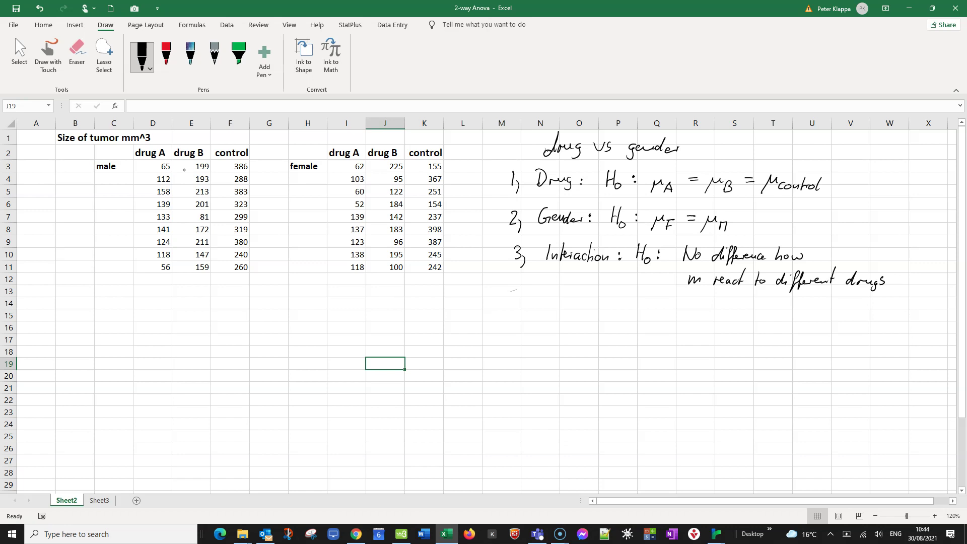
{"action": "left_click_drag", "start_coordinate": [698, 294], "coordinate": [692, 310]}
{"action": "left_click_drag", "start_coordinate": [691, 302], "coordinate": [798, 301]}
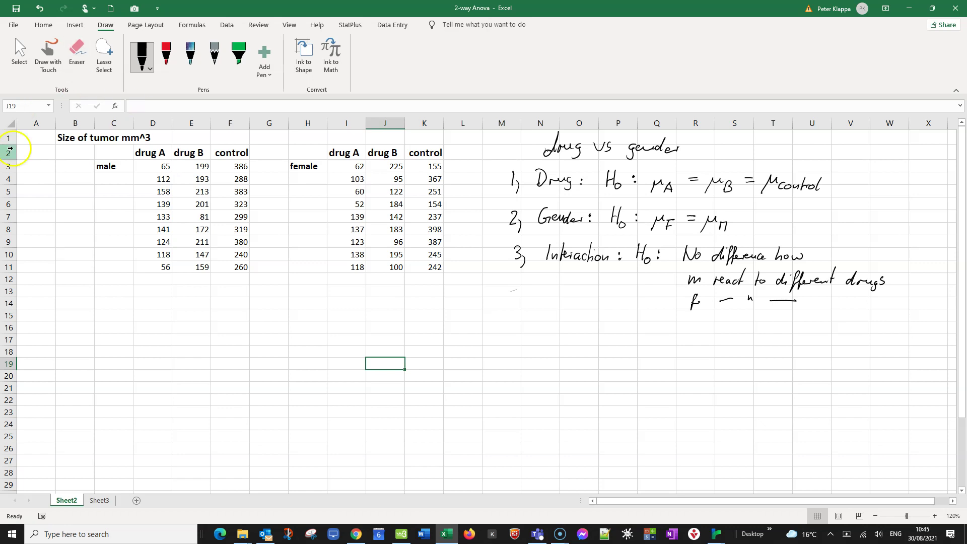
- Move the female block H3:K11 to C12, stacking it beneath the male data
{"action": "left_click", "coordinate": [312, 336]}
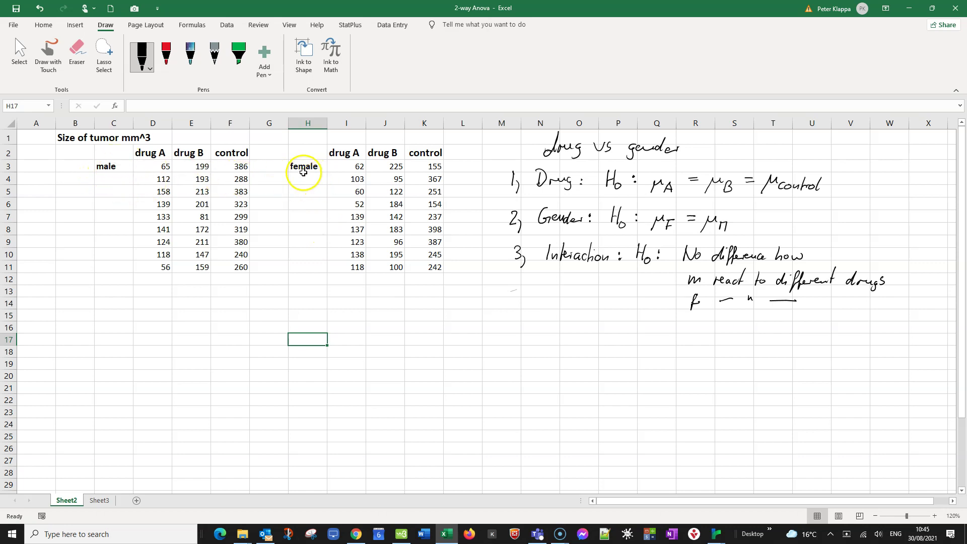
{"action": "left_click_drag", "start_coordinate": [303, 167], "coordinate": [425, 266]}
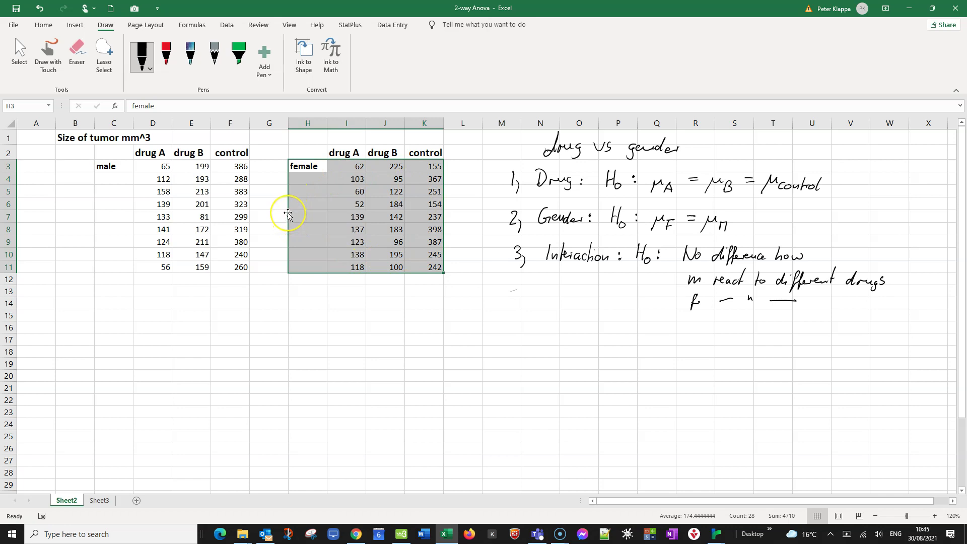
{"action": "left_click_drag", "start_coordinate": [288, 214], "coordinate": [124, 336]}
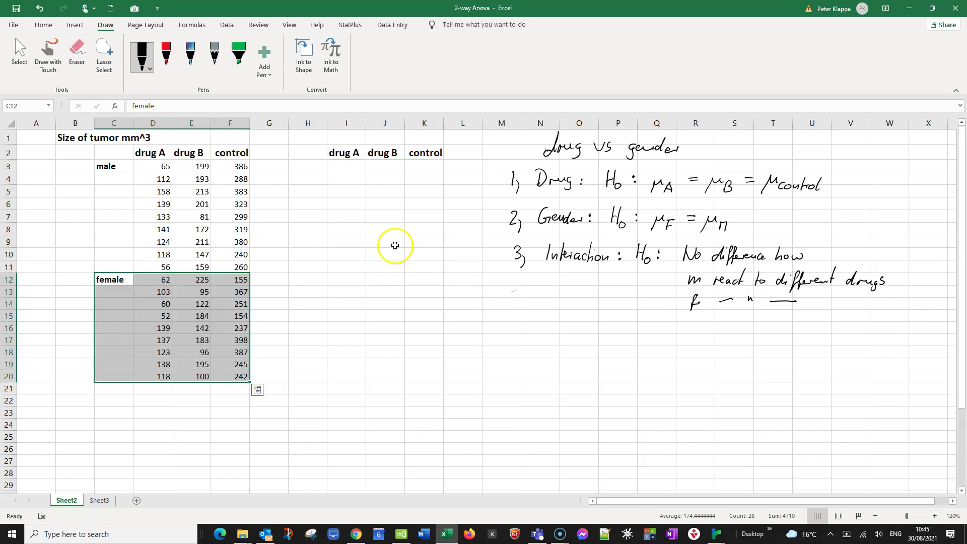
{"action": "left_click", "coordinate": [413, 255]}
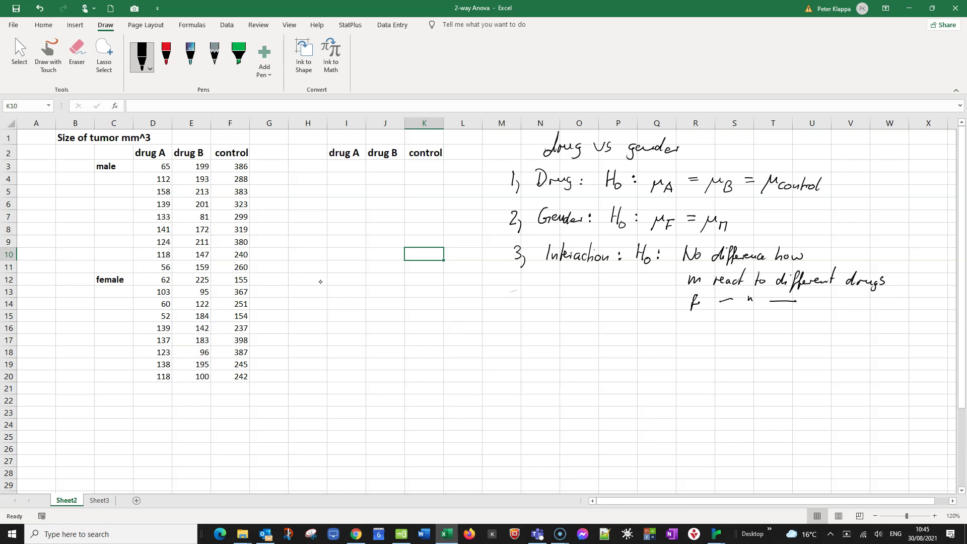
- Draw ink braces beside the male and female rows, each labelled 9 observations
{"action": "mouse_move", "coordinate": [276, 161]}
{"action": "left_mouse_down"}
{"action": "mouse_move", "coordinate": [286, 198]}
{"action": "mouse_move", "coordinate": [279, 257]}
{"action": "mouse_move", "coordinate": [270, 261]}
{"action": "left_mouse_up"}
{"action": "mouse_move", "coordinate": [279, 282]}
{"action": "left_mouse_down"}
{"action": "mouse_move", "coordinate": [282, 322]}
{"action": "mouse_move", "coordinate": [301, 346]}
{"action": "mouse_move", "coordinate": [282, 382]}
{"action": "left_mouse_up"}
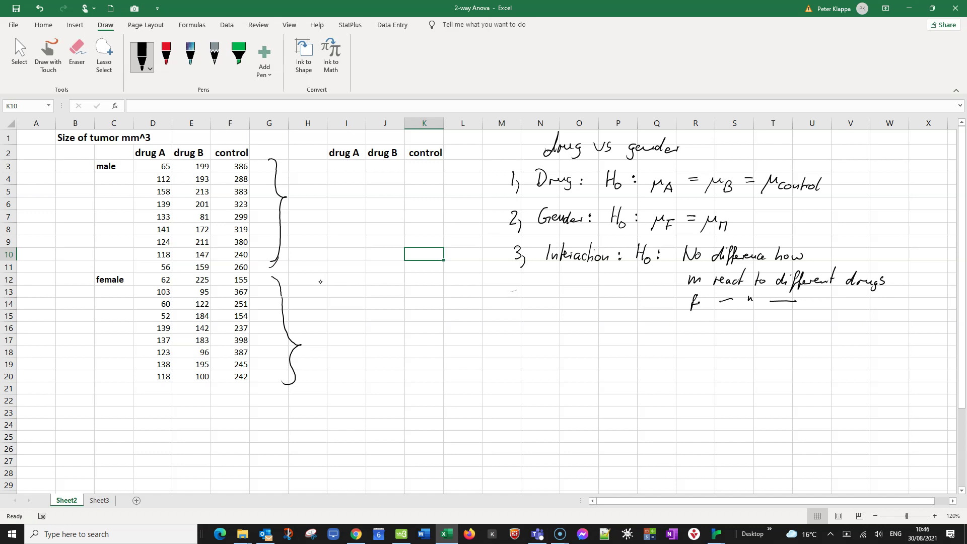
{"action": "left_click_drag", "start_coordinate": [306, 195], "coordinate": [309, 208]}
{"action": "left_click_drag", "start_coordinate": [321, 338], "coordinate": [320, 355]}
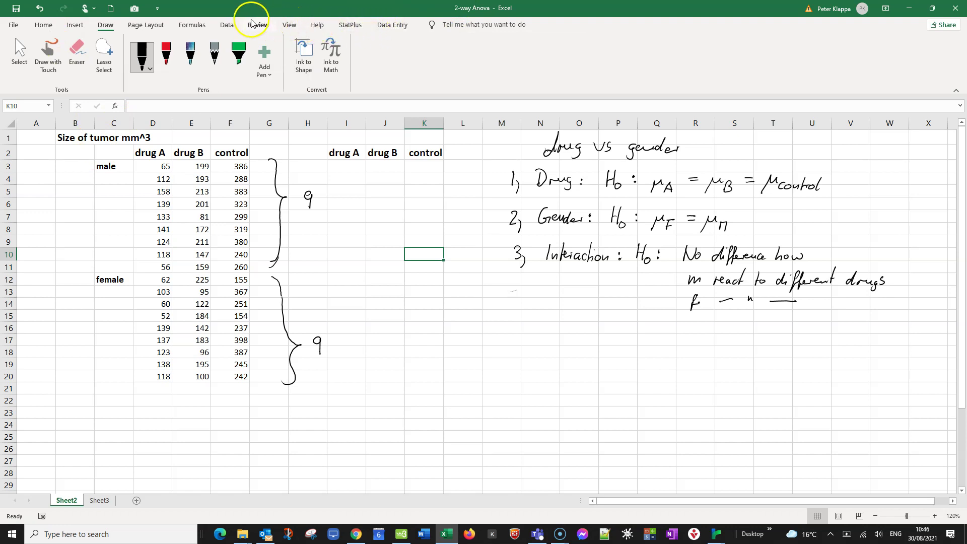
- Choose Anova: Two-Factor With Replication from the Data Analysis tools
{"action": "left_click", "coordinate": [228, 25]}
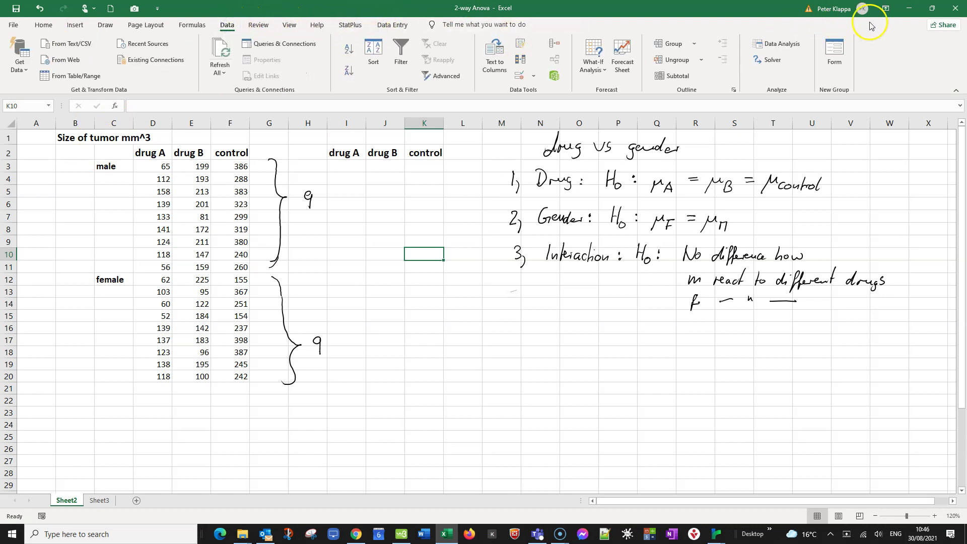
{"action": "left_click", "coordinate": [795, 47]}
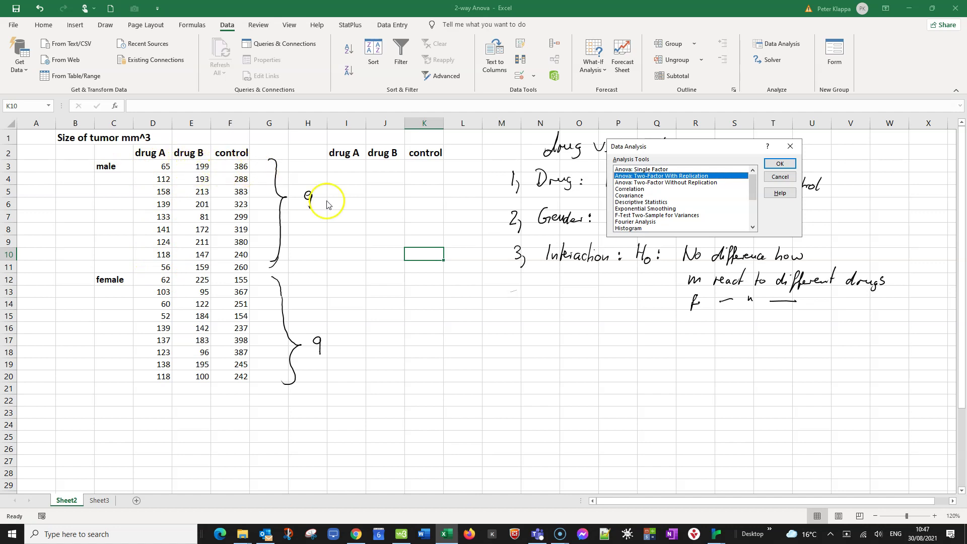
{"action": "left_click", "coordinate": [780, 164]}
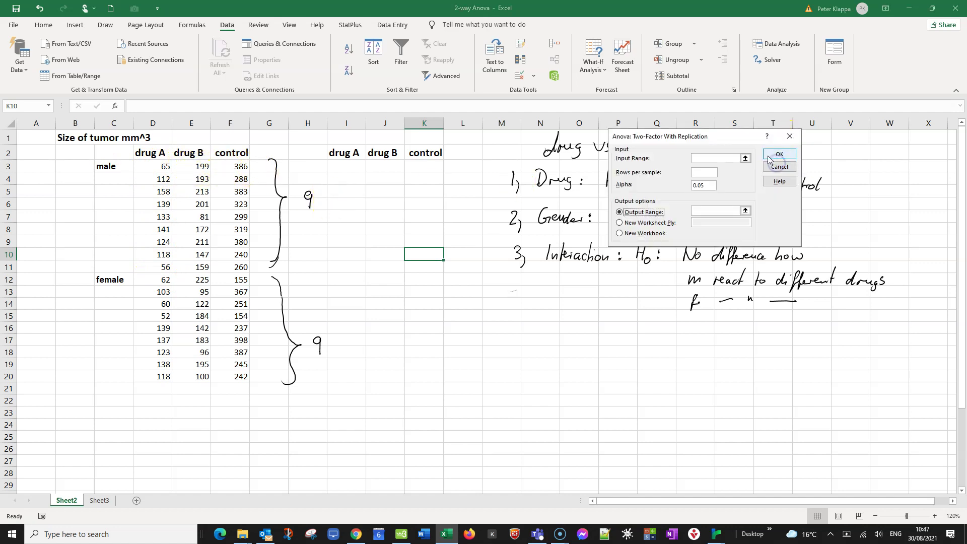
- Run the ANOVA on $C$2:$F$20, 9 rows per sample, alpha 0.05, output at $J$13
{"action": "left_click", "coordinate": [705, 158]}
{"action": "left_click_drag", "start_coordinate": [120, 157], "coordinate": [227, 373]}
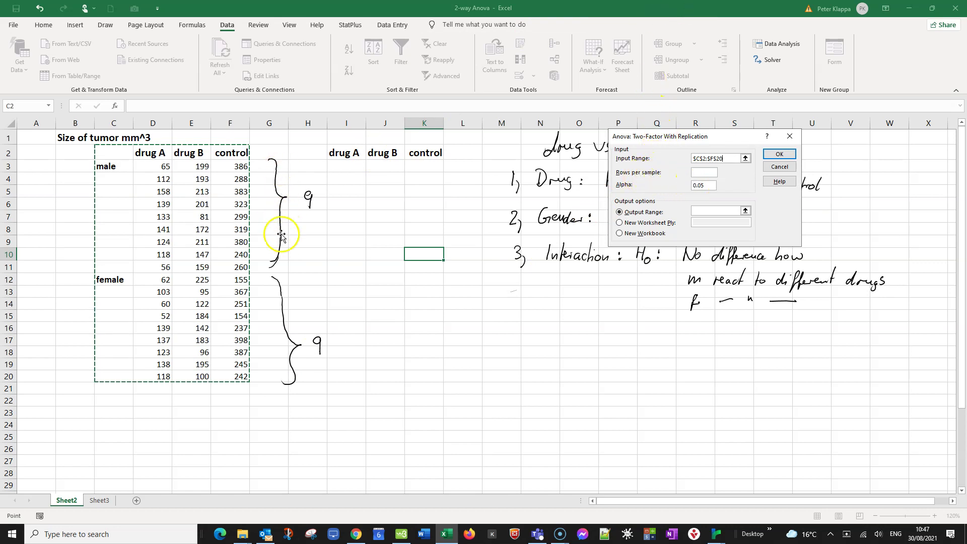
{"action": "left_click", "coordinate": [700, 172]}
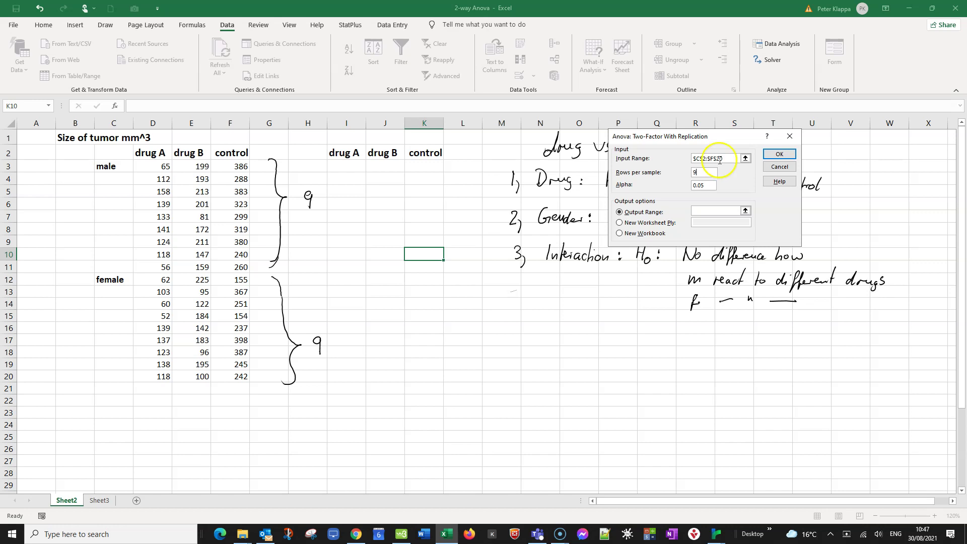
{"action": "left_click", "coordinate": [704, 186]}
{"action": "left_click", "coordinate": [698, 211]}
{"action": "left_click", "coordinate": [395, 292]}
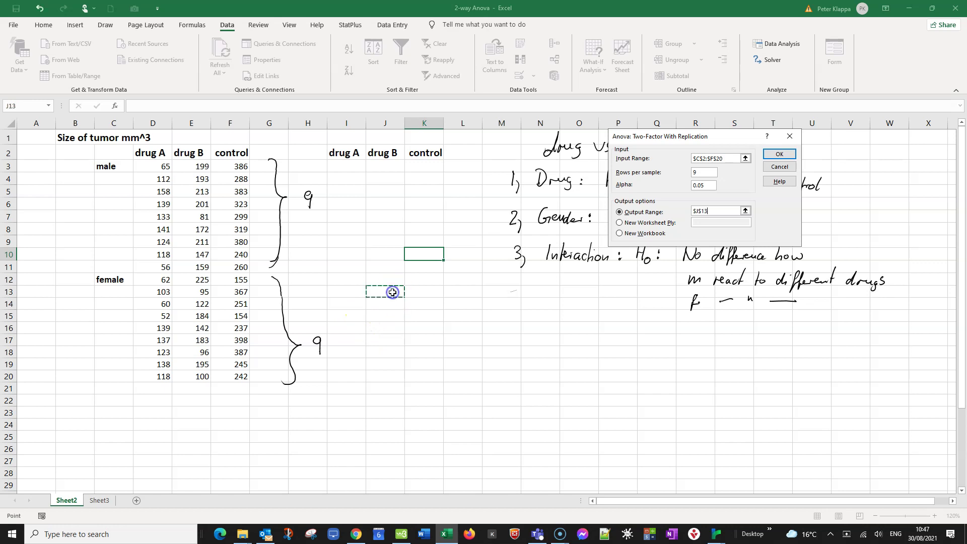
{"action": "left_click", "coordinate": [779, 154]}
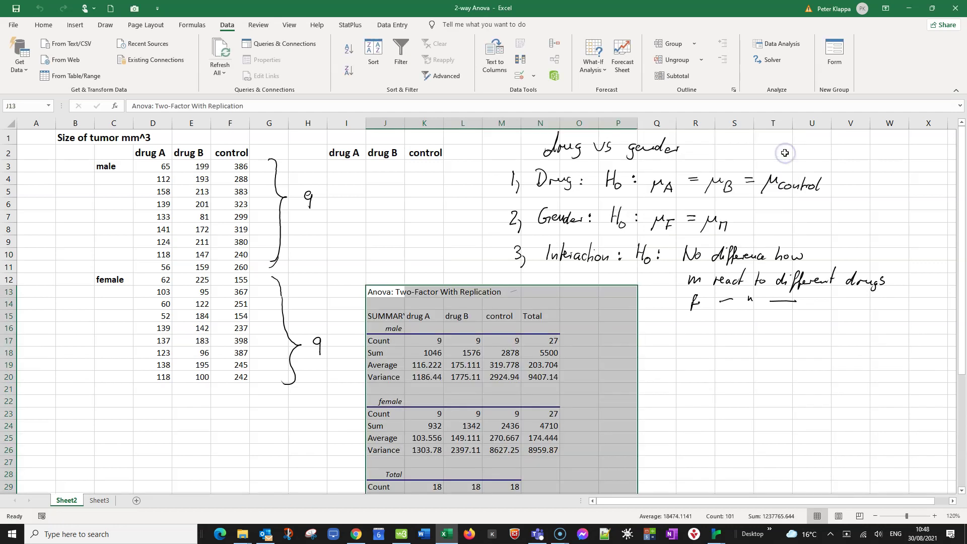
{"action": "scroll", "coordinate": [706, 224], "scroll_direction": "down", "scroll_amount": 2}
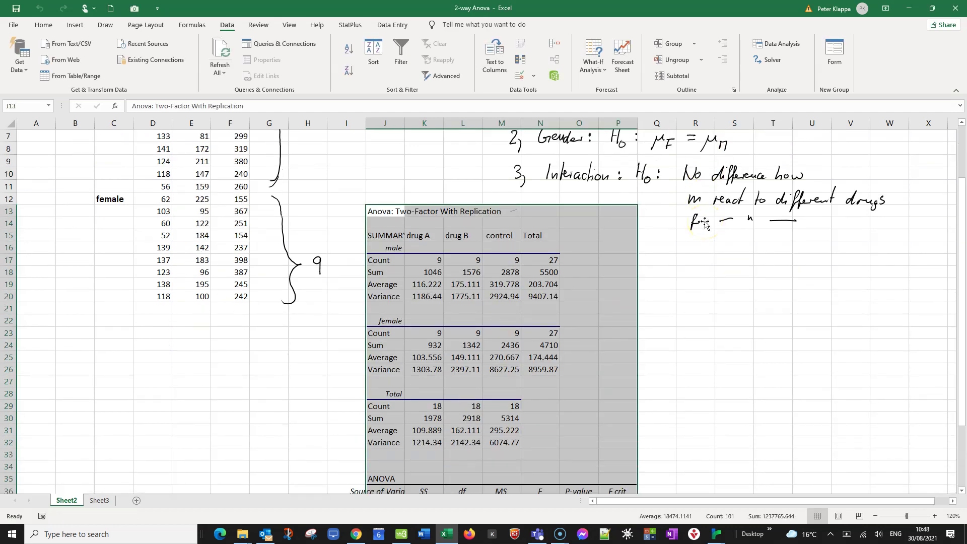
{"action": "scroll", "coordinate": [705, 222], "scroll_direction": "down", "scroll_amount": 1}
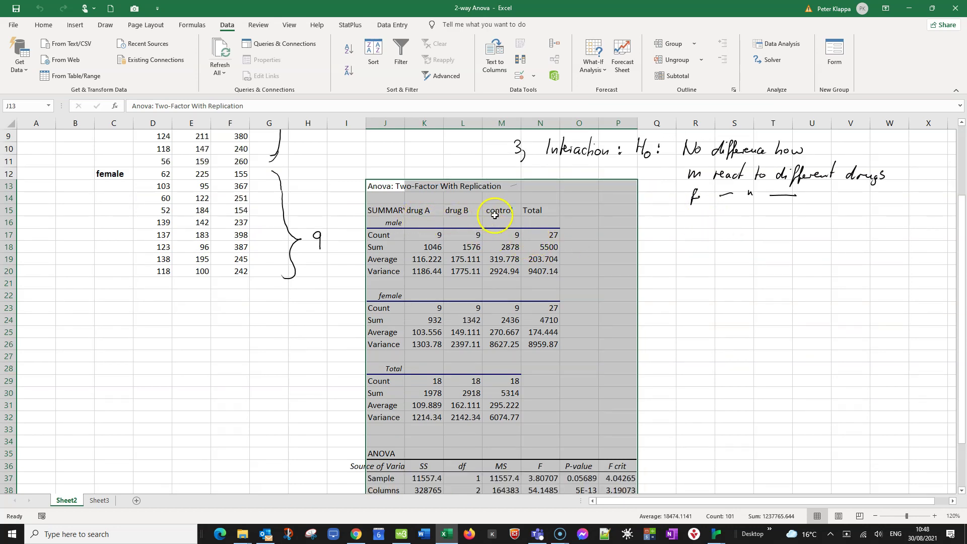
{"action": "left_click", "coordinate": [435, 239]}
{"action": "left_click", "coordinate": [459, 237]}
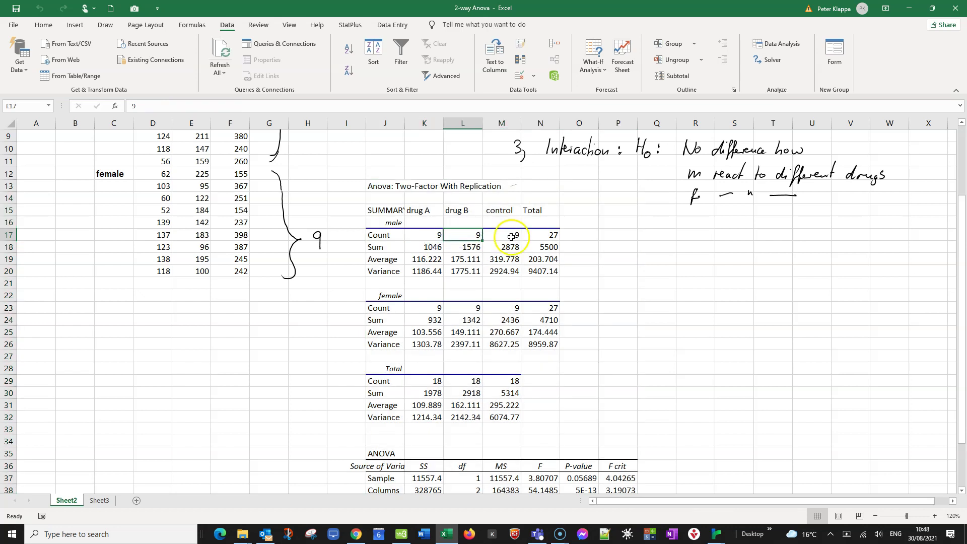
{"action": "left_click", "coordinate": [416, 238]}
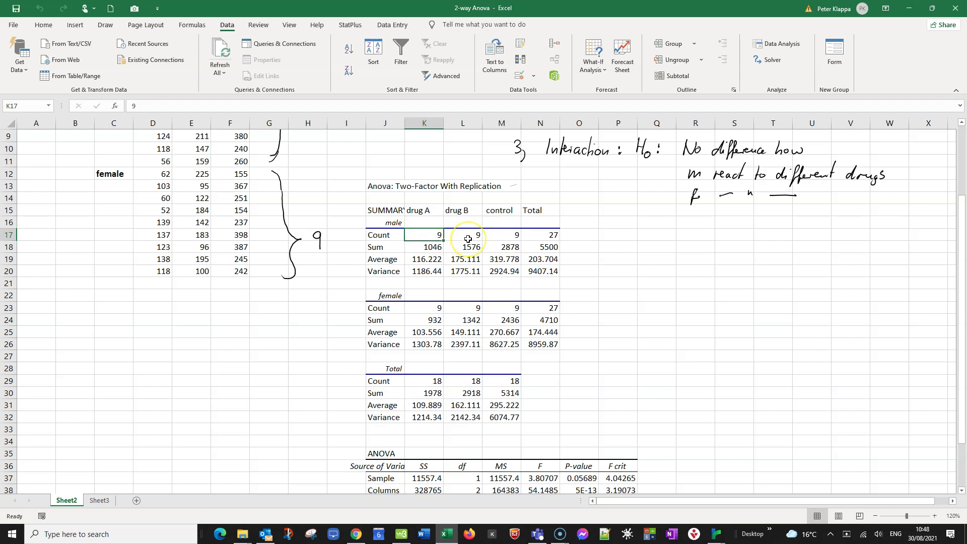
{"action": "left_click", "coordinate": [468, 238]}
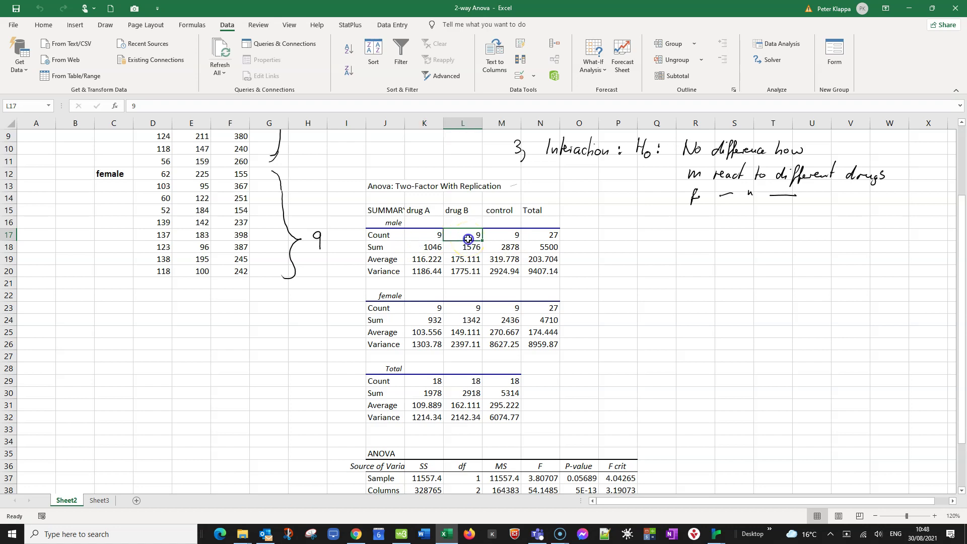
{"action": "left_click", "coordinate": [511, 237]}
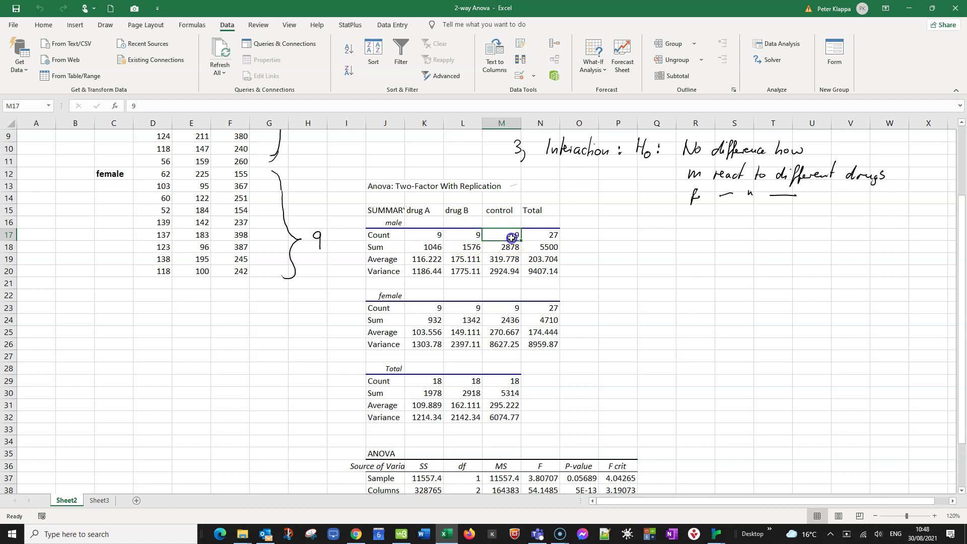
{"action": "left_click", "coordinate": [403, 225]}
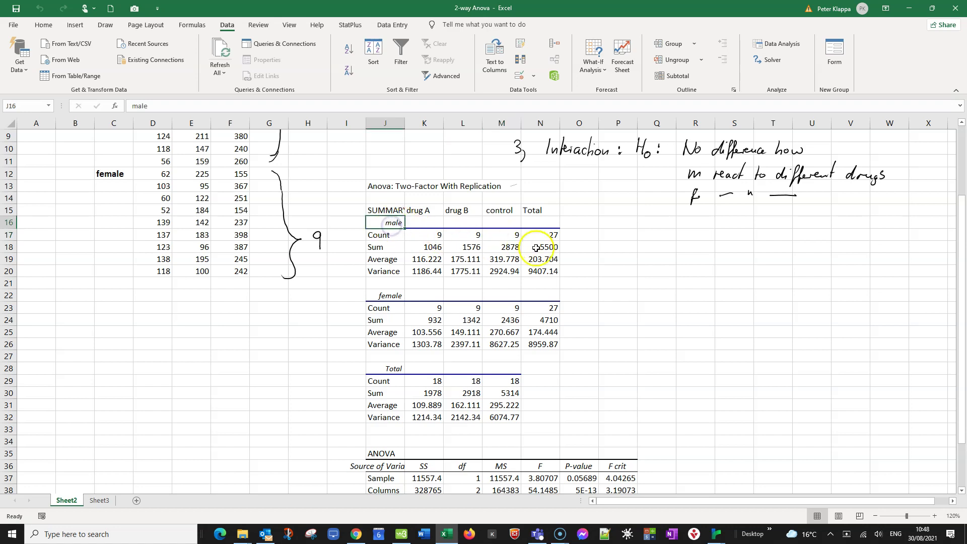
{"action": "left_click", "coordinate": [421, 261]}
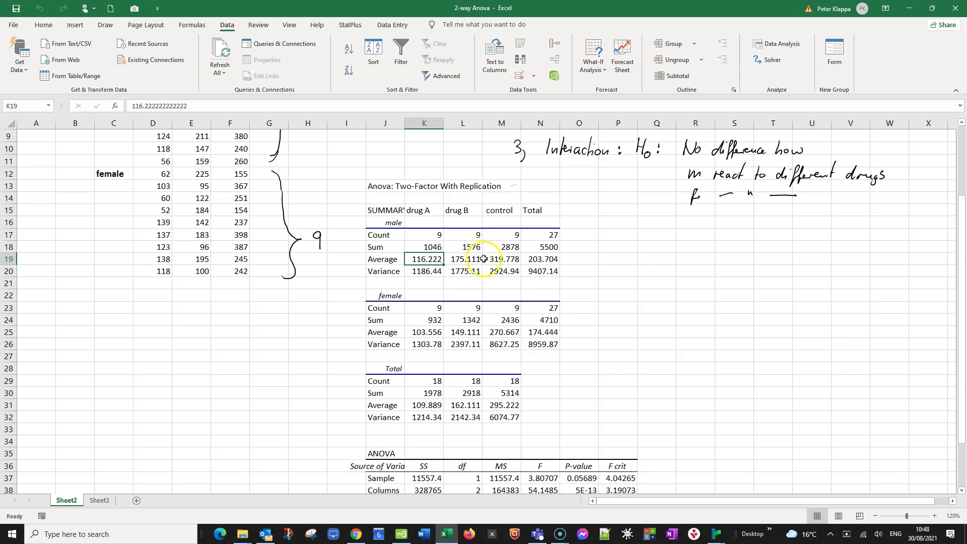
{"action": "left_click", "coordinate": [464, 261]}
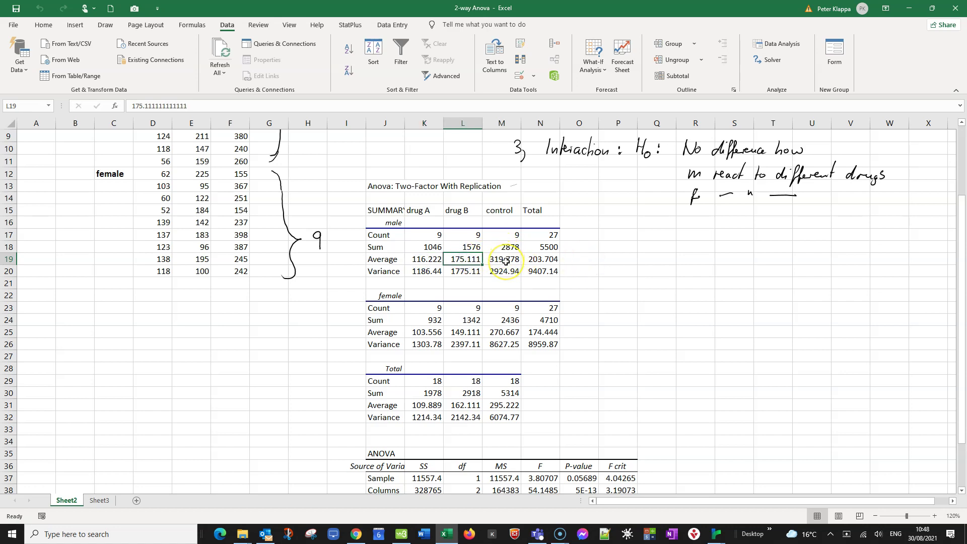
{"action": "left_click", "coordinate": [505, 261]}
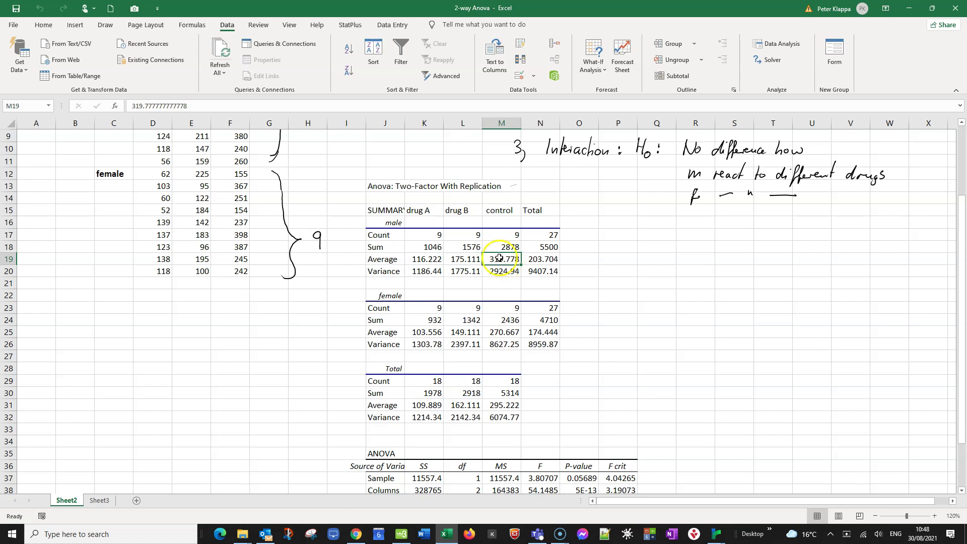
{"action": "left_click", "coordinate": [426, 333]}
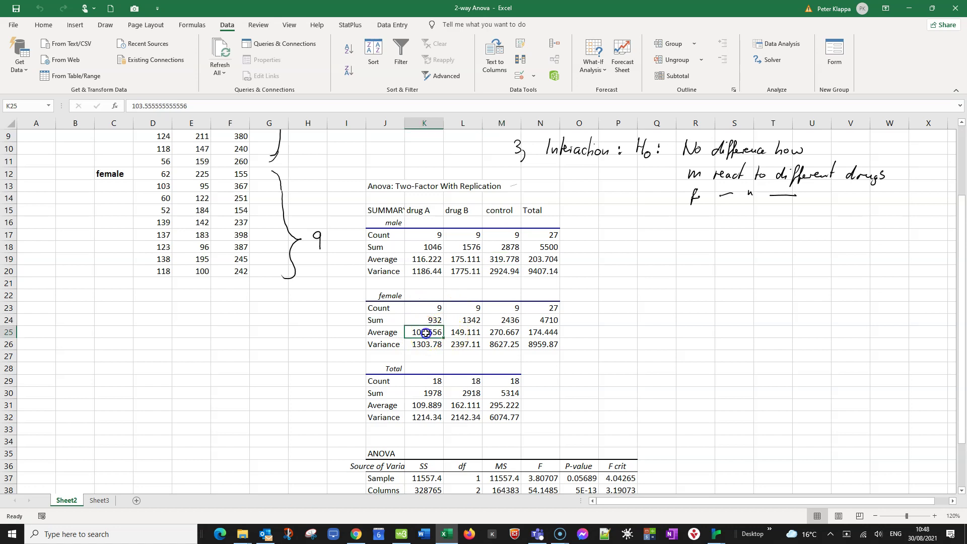
{"action": "left_click", "coordinate": [463, 334]}
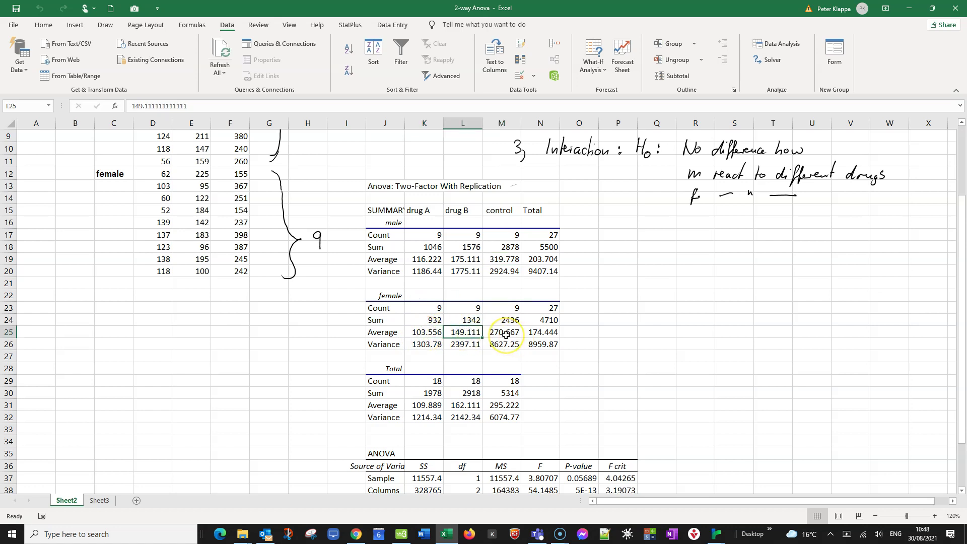
{"action": "left_click", "coordinate": [505, 334]}
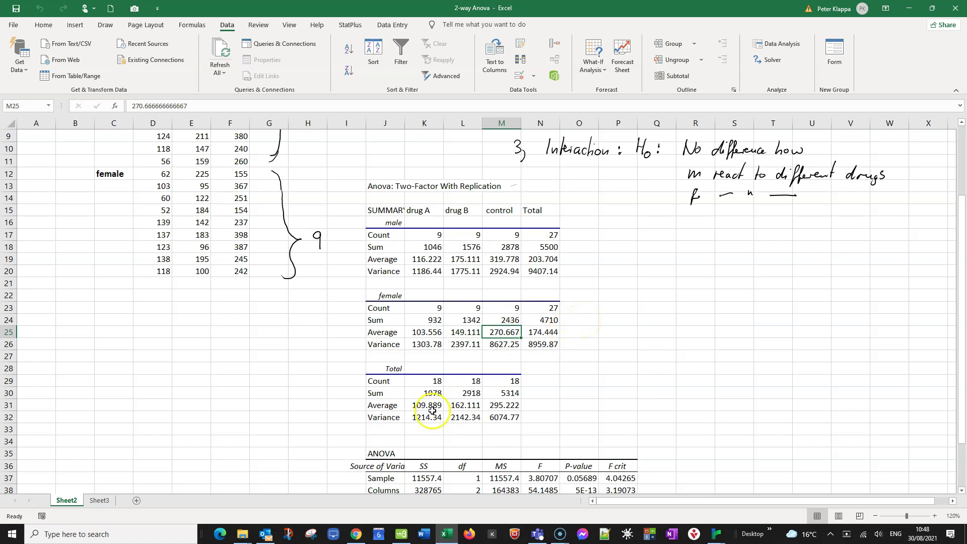
{"action": "scroll", "coordinate": [469, 388], "scroll_direction": "down", "scroll_amount": 2}
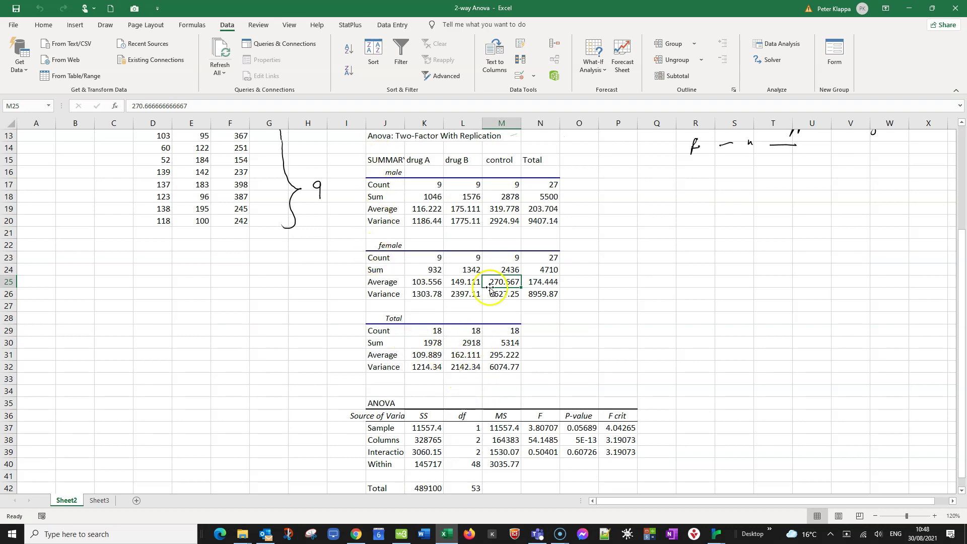
{"action": "left_click", "coordinate": [423, 209]}
{"action": "left_click", "coordinate": [462, 208]}
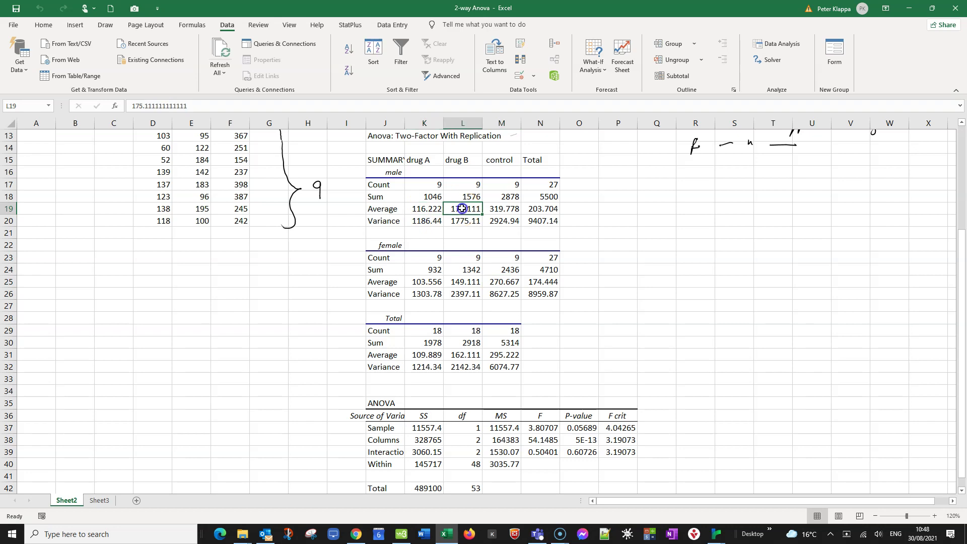
{"action": "left_click", "coordinate": [502, 209]}
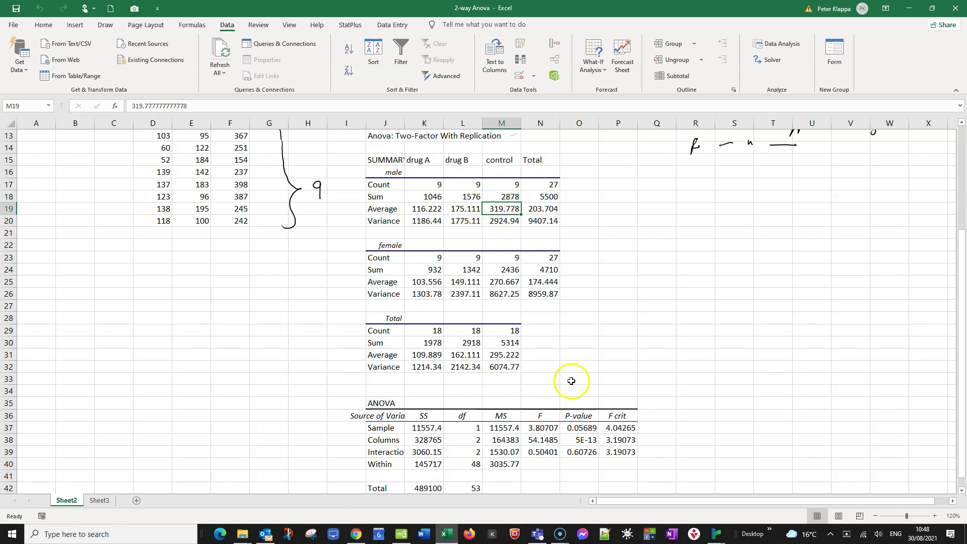
{"action": "left_click", "coordinate": [420, 357]}
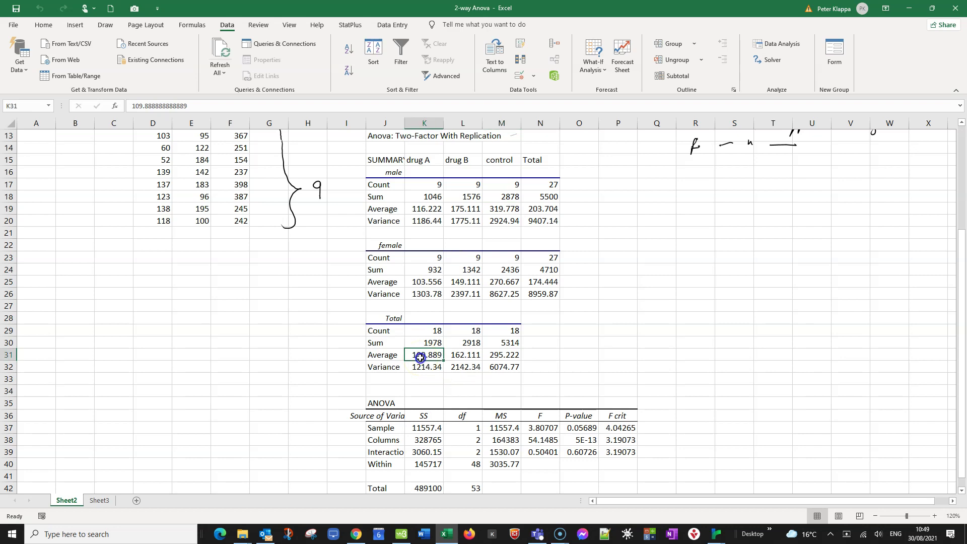
{"action": "left_click", "coordinate": [459, 357]}
{"action": "left_click", "coordinate": [501, 357]}
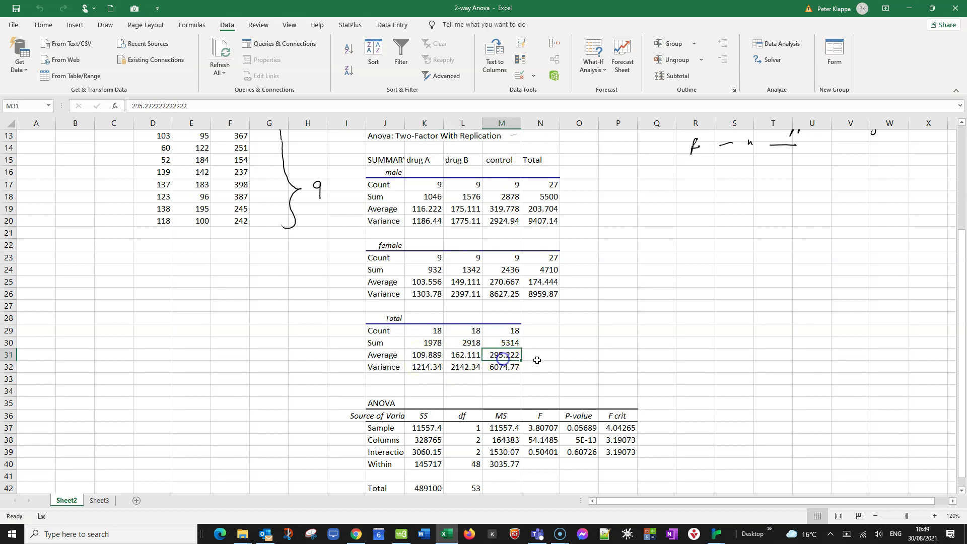
{"action": "scroll", "coordinate": [539, 366], "scroll_direction": "down", "scroll_amount": 1}
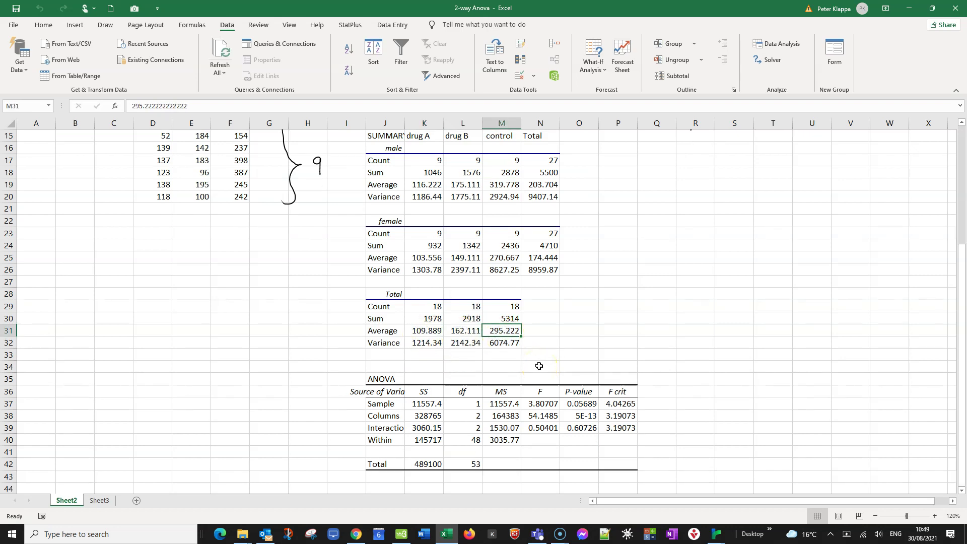
{"action": "scroll", "coordinate": [539, 366], "scroll_direction": "down", "scroll_amount": 2}
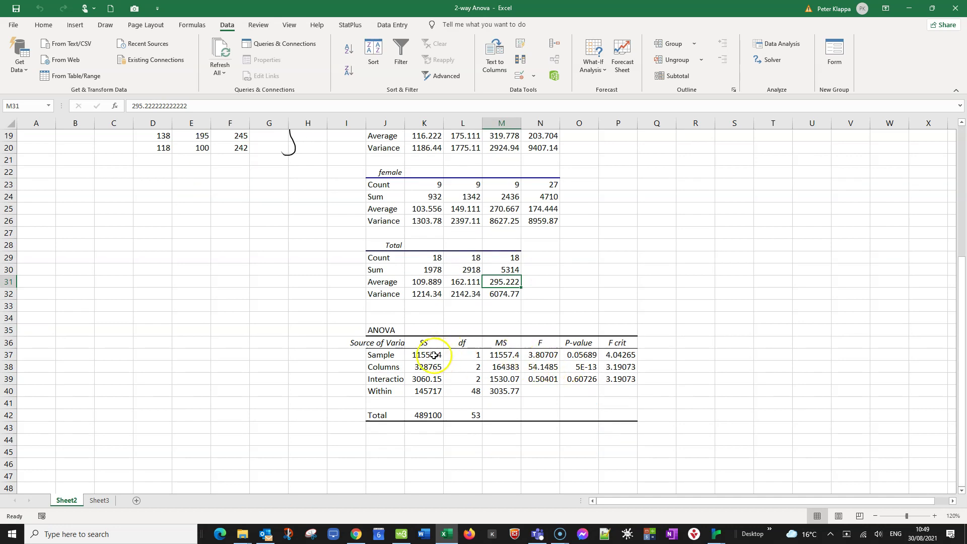
{"action": "left_click", "coordinate": [377, 123]}
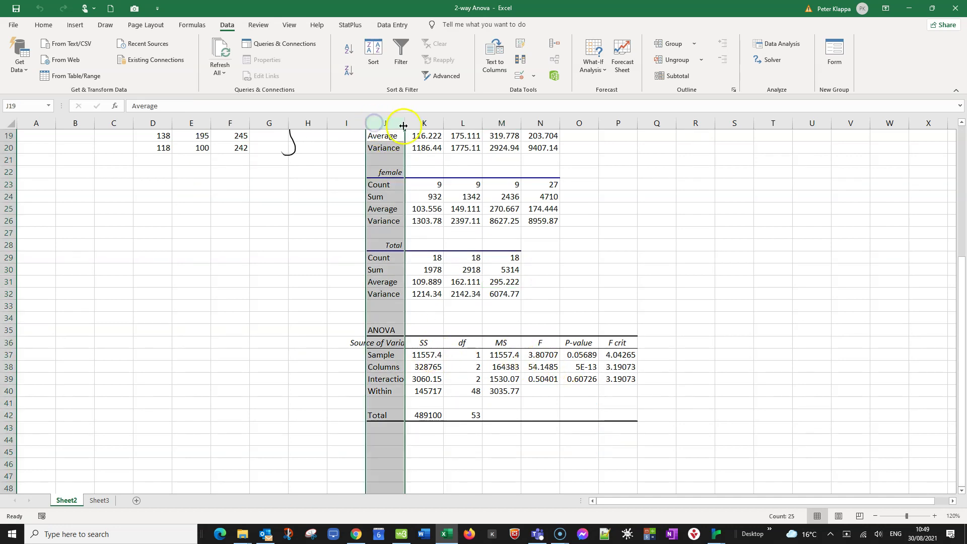
{"action": "left_click_drag", "start_coordinate": [403, 126], "coordinate": [422, 125]}
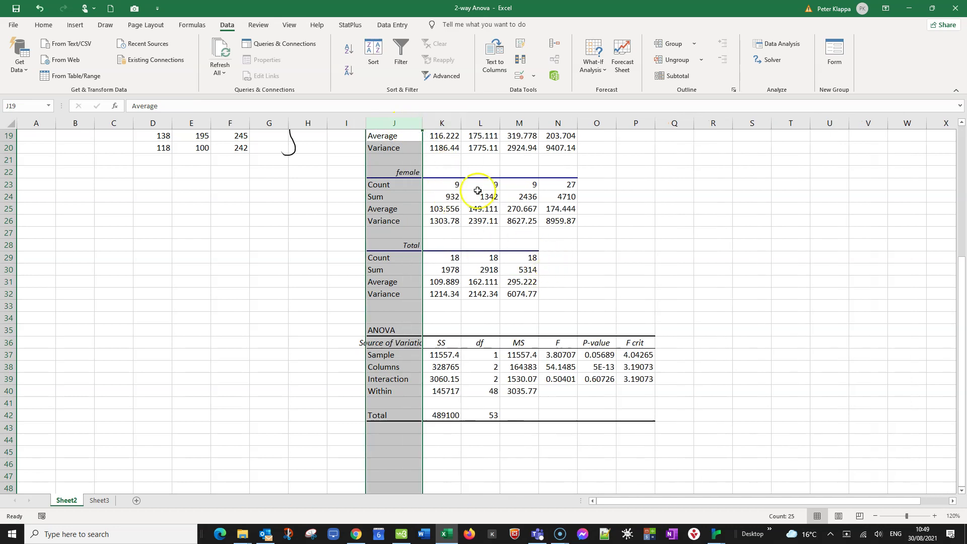
{"action": "left_click", "coordinate": [597, 221]}
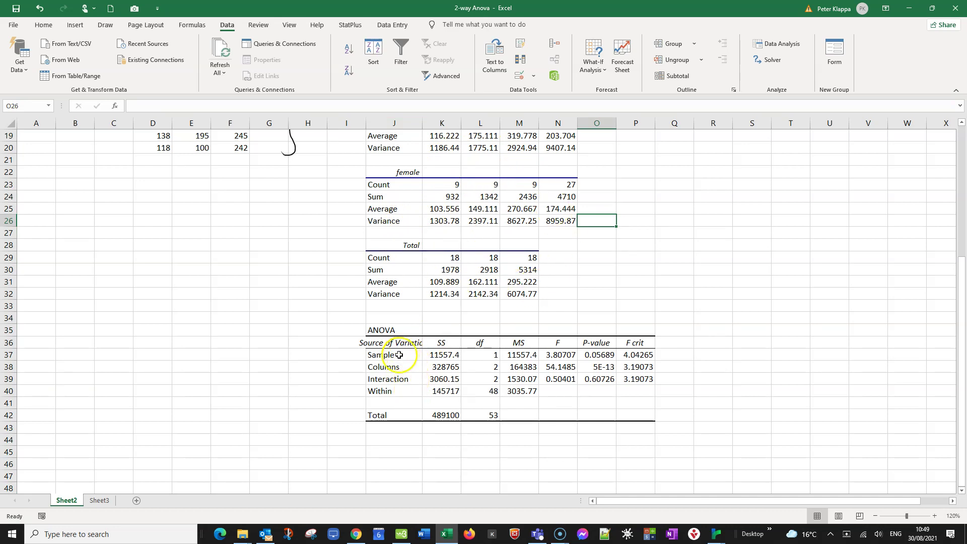
{"action": "left_click_drag", "start_coordinate": [373, 357], "coordinate": [390, 373]}
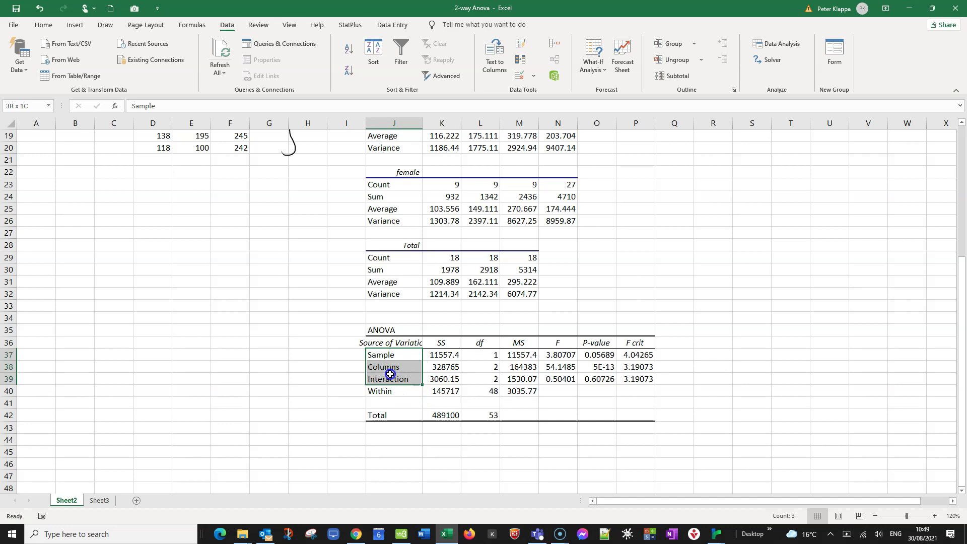
{"action": "left_click", "coordinate": [751, 354]}
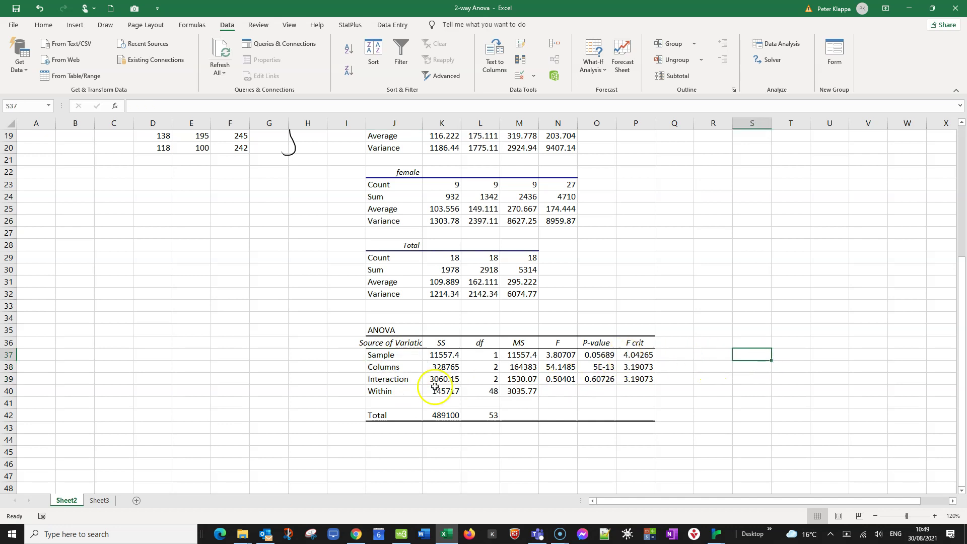
{"action": "left_click_drag", "start_coordinate": [378, 381], "coordinate": [627, 380]}
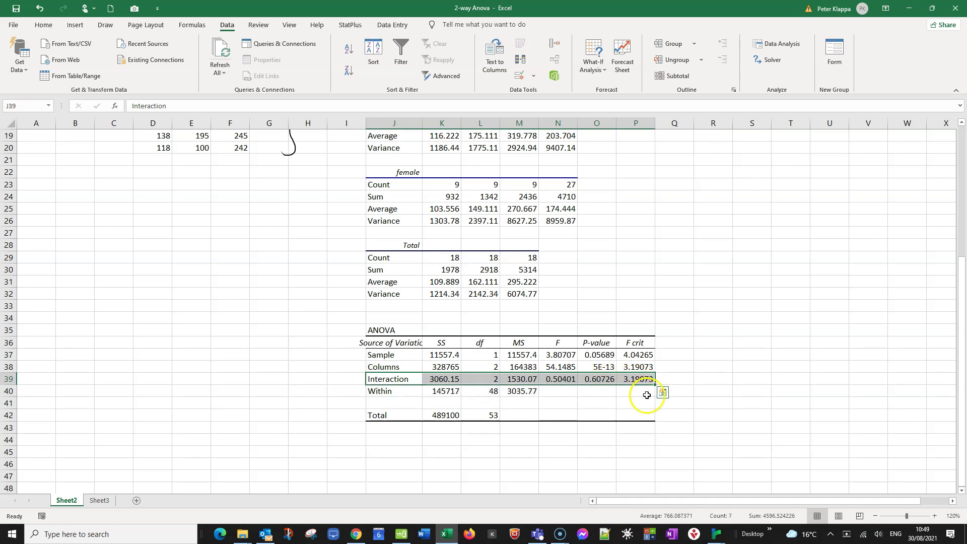
{"action": "scroll", "coordinate": [720, 363], "scroll_direction": "up", "scroll_amount": 3}
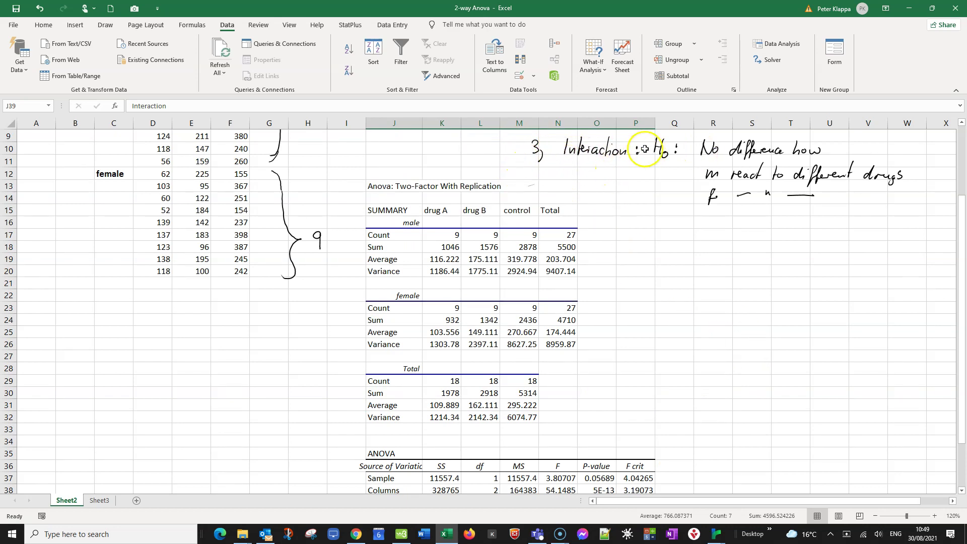
- Read the Interaction p-value 0.60726 in O39, then return to the hypothesis notes
{"action": "scroll", "coordinate": [697, 244], "scroll_direction": "down", "scroll_amount": 4}
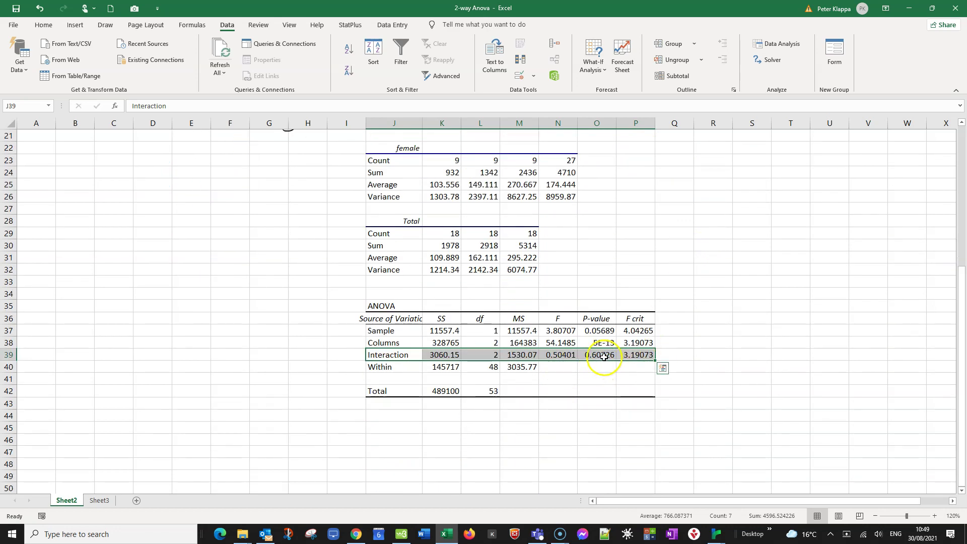
{"action": "left_click", "coordinate": [604, 356]}
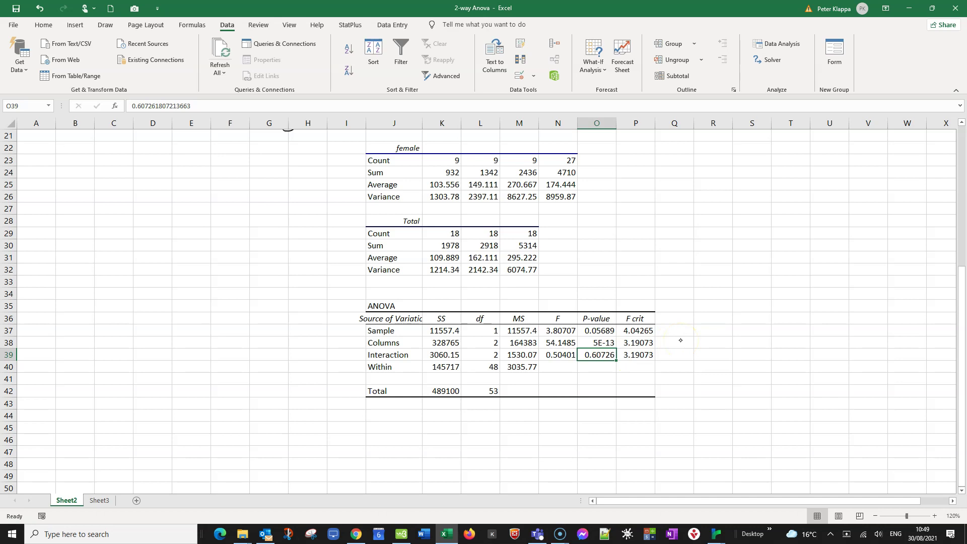
{"action": "scroll", "coordinate": [746, 383], "scroll_direction": "up", "scroll_amount": 2}
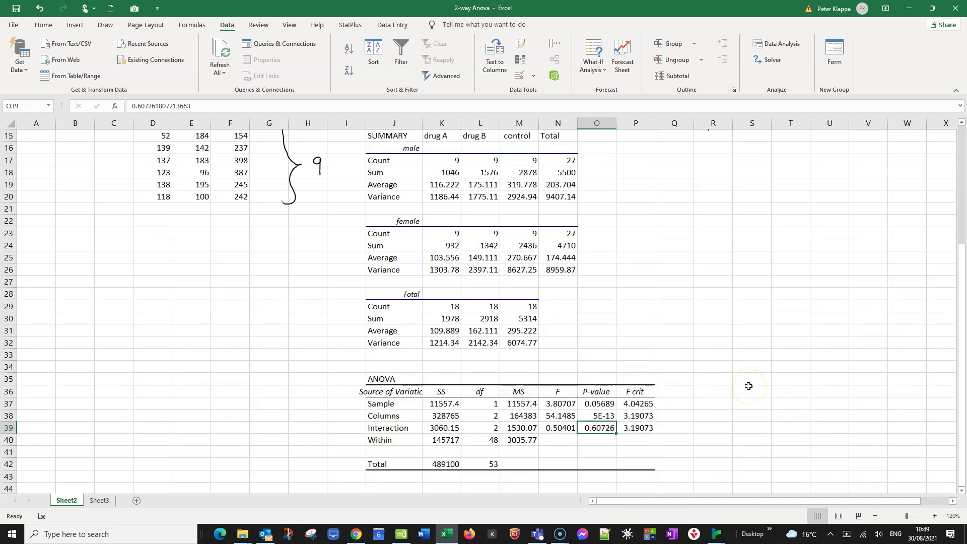
{"action": "scroll", "coordinate": [751, 384], "scroll_direction": "up", "scroll_amount": 2}
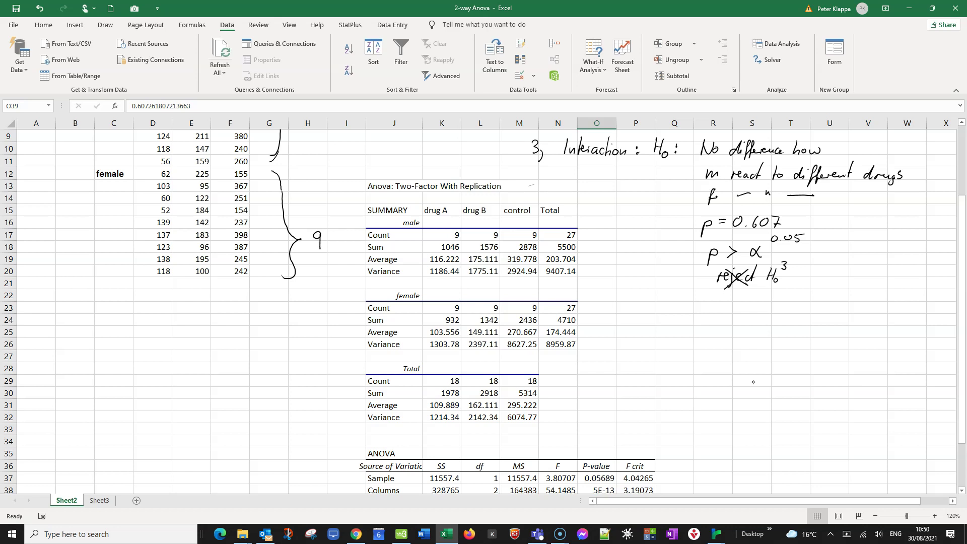
- Handwrite 'No interaction: ♂ and ♀ respond in the same way to the different drug treatments' below the notes
{"action": "mouse_move", "coordinate": [810, 277]}
{"action": "left_mouse_down"}
{"action": "mouse_move", "coordinate": [867, 278]}
{"action": "mouse_move", "coordinate": [886, 260]}
{"action": "mouse_move", "coordinate": [889, 276]}
{"action": "mouse_move", "coordinate": [899, 277]}
{"action": "left_mouse_up"}
{"action": "mouse_move", "coordinate": [710, 304]}
{"action": "left_mouse_down"}
{"action": "mouse_move", "coordinate": [704, 309]}
{"action": "mouse_move", "coordinate": [717, 299]}
{"action": "mouse_move", "coordinate": [756, 311]}
{"action": "mouse_move", "coordinate": [760, 299]}
{"action": "mouse_move", "coordinate": [779, 324]}
{"action": "left_mouse_up"}
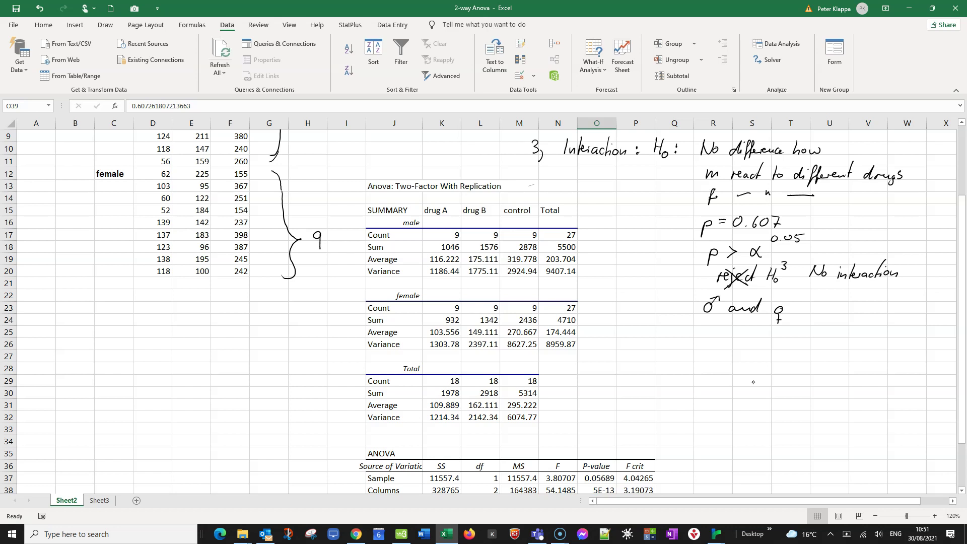
{"action": "left_click_drag", "start_coordinate": [802, 313], "coordinate": [856, 301]}
{"action": "mouse_move", "coordinate": [736, 331]}
{"action": "left_mouse_down"}
{"action": "mouse_move", "coordinate": [745, 342]}
{"action": "mouse_move", "coordinate": [832, 335]}
{"action": "mouse_move", "coordinate": [845, 348]}
{"action": "mouse_move", "coordinate": [870, 335]}
{"action": "left_mouse_up"}
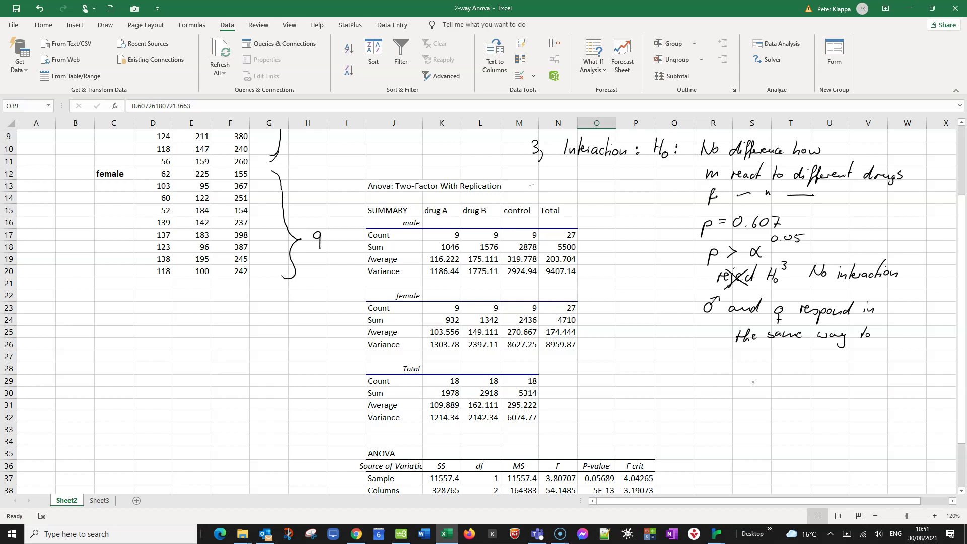
{"action": "mouse_move", "coordinate": [730, 354]}
{"action": "left_mouse_down"}
{"action": "mouse_move", "coordinate": [732, 369]}
{"action": "mouse_move", "coordinate": [785, 373]}
{"action": "mouse_move", "coordinate": [821, 359]}
{"action": "mouse_move", "coordinate": [852, 368]}
{"action": "left_mouse_up"}
{"action": "left_click_drag", "start_coordinate": [854, 363], "coordinate": [860, 371]}
{"action": "mouse_move", "coordinate": [728, 379]}
{"action": "left_mouse_down"}
{"action": "mouse_move", "coordinate": [726, 395]}
{"action": "mouse_move", "coordinate": [734, 388]}
{"action": "left_mouse_up"}
{"action": "left_click_drag", "start_coordinate": [736, 392], "coordinate": [734, 387]}
{"action": "mouse_move", "coordinate": [749, 389]}
{"action": "left_mouse_down"}
{"action": "mouse_move", "coordinate": [778, 397]}
{"action": "mouse_move", "coordinate": [798, 388]}
{"action": "mouse_move", "coordinate": [798, 398]}
{"action": "left_mouse_up"}
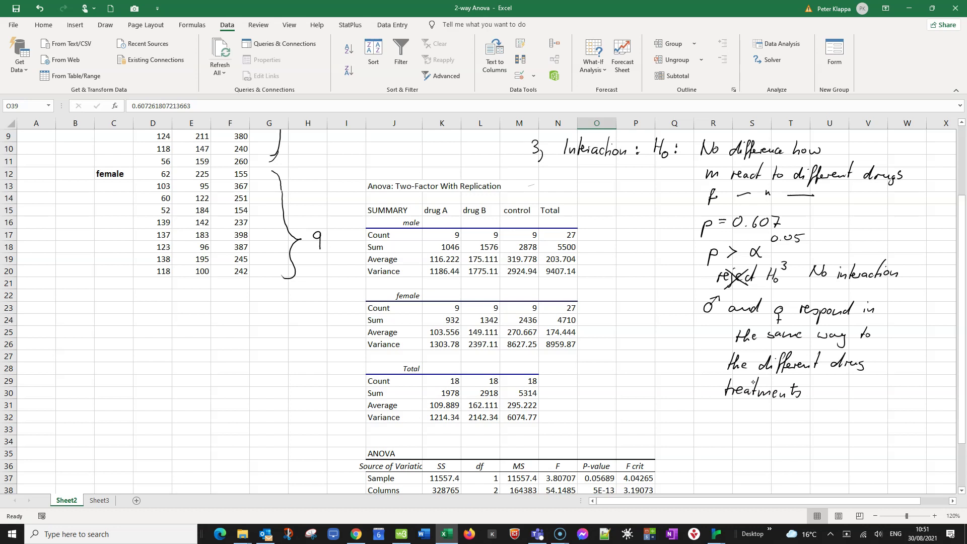
- Below the conclusion, ink the rule 'if Interaction ✓ STOP'
{"action": "scroll", "coordinate": [754, 383], "scroll_direction": "down", "scroll_amount": 3}
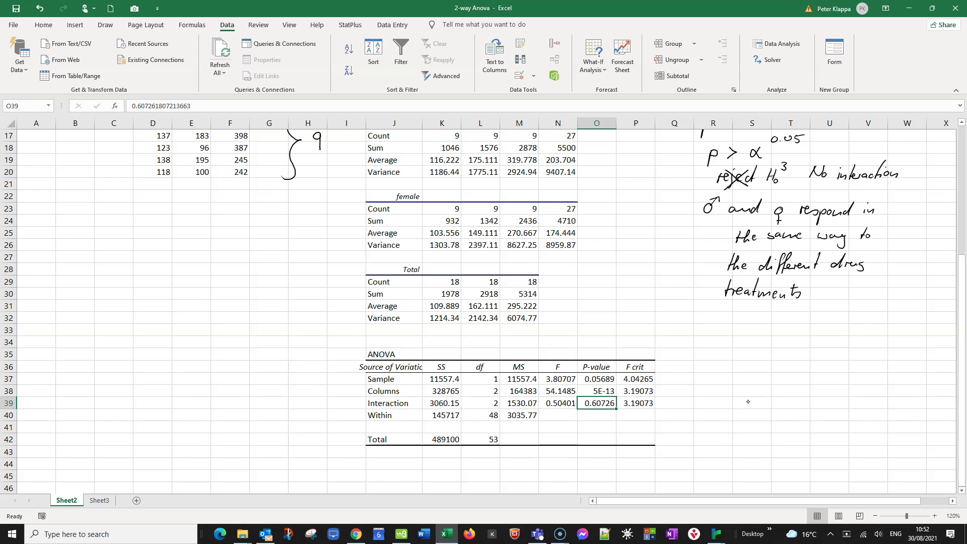
{"action": "mouse_move", "coordinate": [699, 336]}
{"action": "left_mouse_down"}
{"action": "mouse_move", "coordinate": [699, 357]}
{"action": "mouse_move", "coordinate": [708, 346]}
{"action": "mouse_move", "coordinate": [734, 345]}
{"action": "left_mouse_up"}
{"action": "mouse_move", "coordinate": [743, 334]}
{"action": "left_mouse_down"}
{"action": "mouse_move", "coordinate": [738, 347]}
{"action": "mouse_move", "coordinate": [767, 347]}
{"action": "mouse_move", "coordinate": [775, 334]}
{"action": "mouse_move", "coordinate": [776, 346]}
{"action": "mouse_move", "coordinate": [799, 347]}
{"action": "mouse_move", "coordinate": [832, 332]}
{"action": "left_mouse_up"}
{"action": "mouse_move", "coordinate": [743, 363]}
{"action": "left_mouse_down"}
{"action": "mouse_move", "coordinate": [727, 376]}
{"action": "mouse_move", "coordinate": [749, 378]}
{"action": "mouse_move", "coordinate": [758, 361]}
{"action": "mouse_move", "coordinate": [782, 371]}
{"action": "left_mouse_up"}
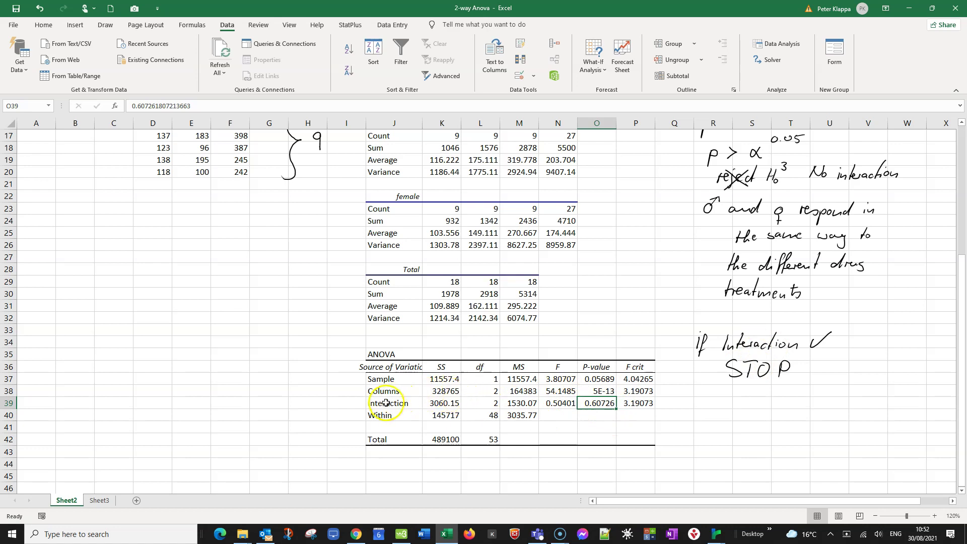
- Highlight the ANOVA Interaction row, then the Columns row and its p-value 5E-13
{"action": "left_click_drag", "start_coordinate": [386, 403], "coordinate": [608, 405]}
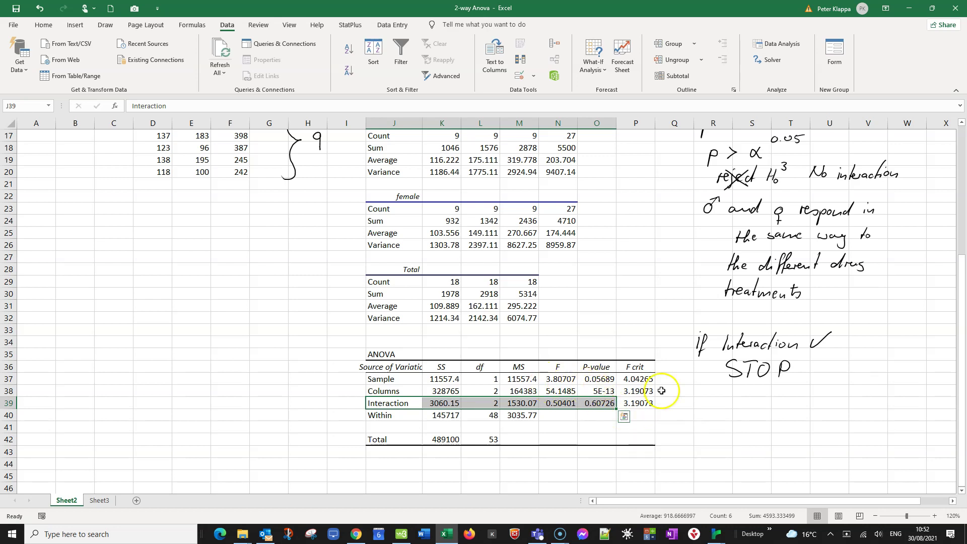
{"action": "left_click", "coordinate": [792, 415]}
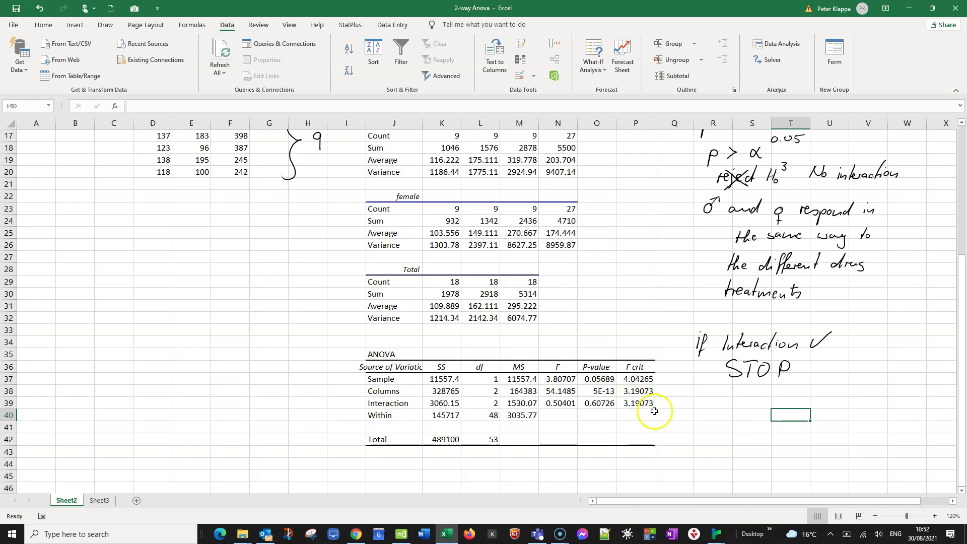
{"action": "scroll", "coordinate": [655, 412], "scroll_direction": "up", "scroll_amount": 1}
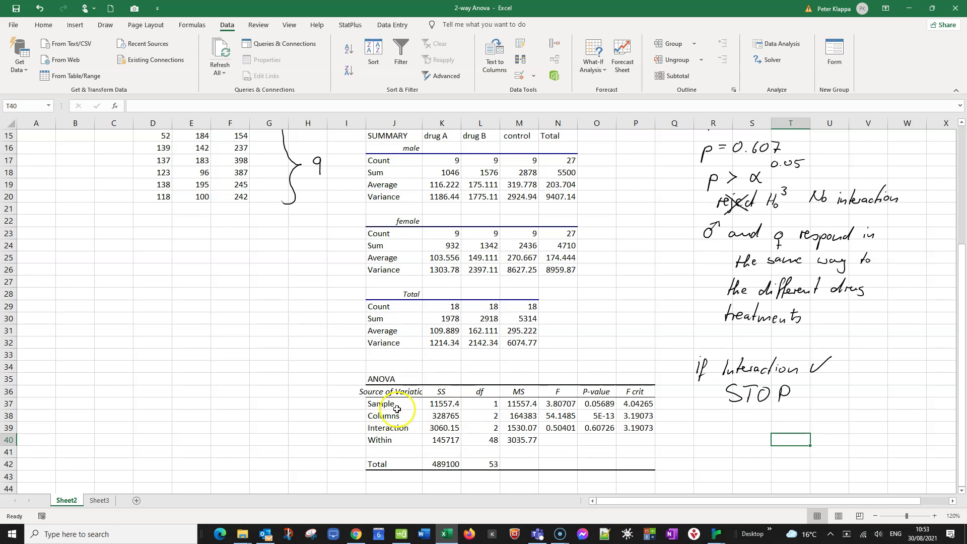
{"action": "scroll", "coordinate": [398, 408], "scroll_direction": "up", "scroll_amount": 1}
{"action": "scroll", "coordinate": [398, 408], "scroll_direction": "up", "scroll_amount": 4}
{"action": "scroll", "coordinate": [273, 237], "scroll_direction": "up", "scroll_amount": 1}
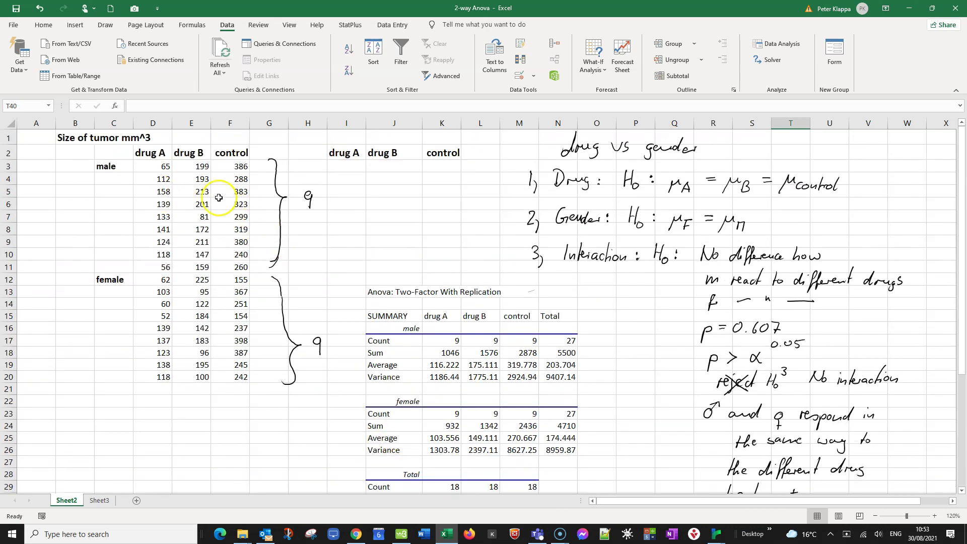
{"action": "scroll", "coordinate": [542, 383], "scroll_direction": "down", "scroll_amount": 3}
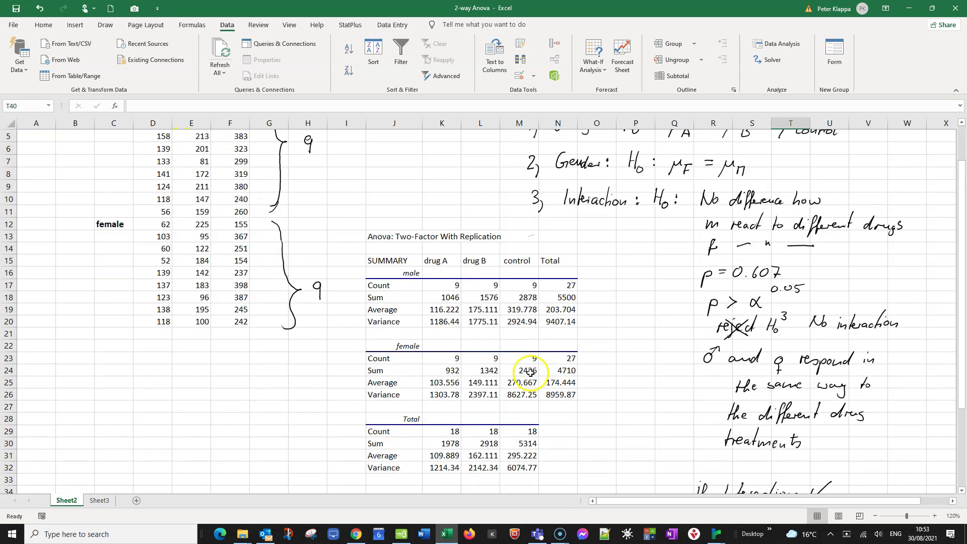
{"action": "scroll", "coordinate": [524, 516], "scroll_direction": "down", "scroll_amount": 1}
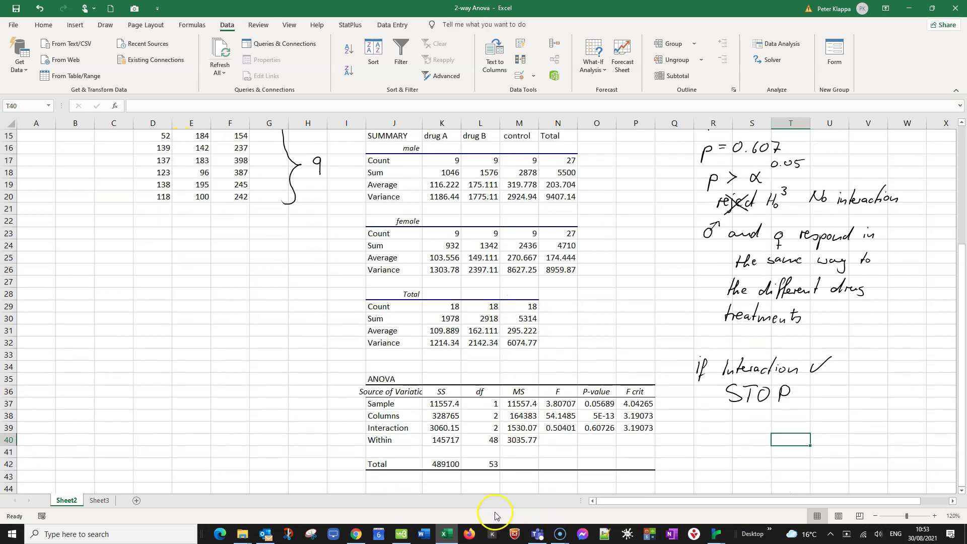
{"action": "left_click_drag", "start_coordinate": [389, 417], "coordinate": [600, 416]}
{"action": "left_click", "coordinate": [609, 417]}
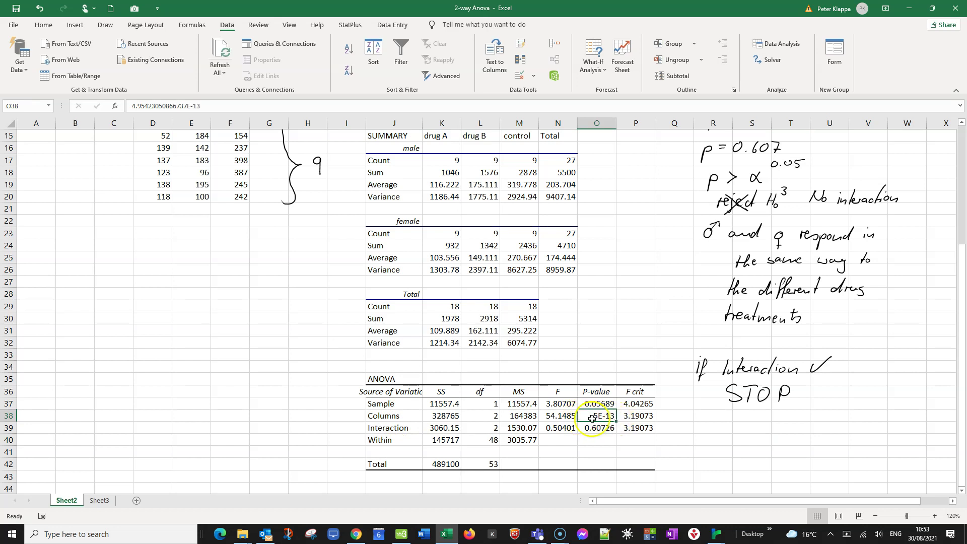
- Beside the Drug hypothesis, draw an arrow and ink 'p = 5×10^-13 < α 0.05'
{"action": "scroll", "coordinate": [716, 439], "scroll_direction": "up", "scroll_amount": 5}
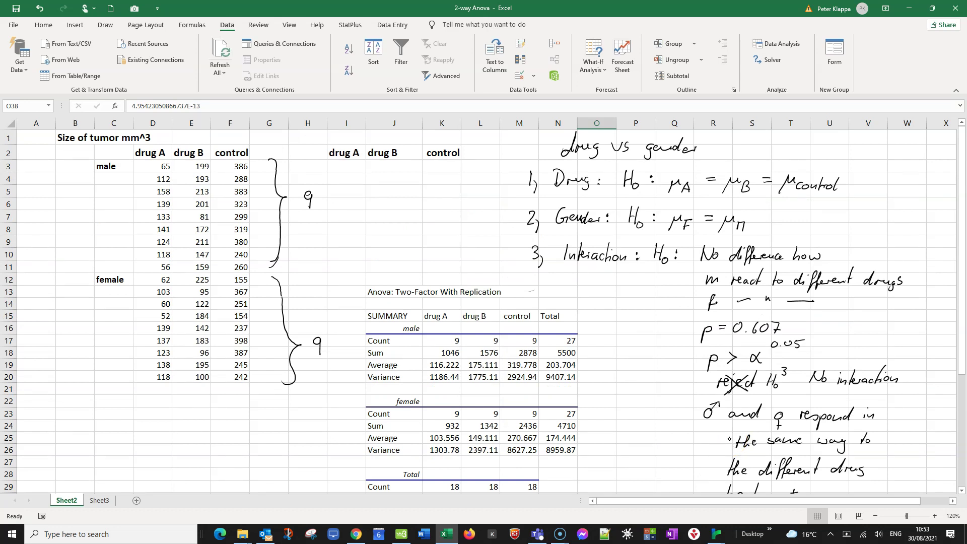
{"action": "left_click_drag", "start_coordinate": [678, 198], "coordinate": [674, 203]}
{"action": "mouse_move", "coordinate": [751, 156]}
{"action": "left_mouse_down"}
{"action": "mouse_move", "coordinate": [737, 168]}
{"action": "mouse_move", "coordinate": [781, 155]}
{"action": "left_mouse_up"}
{"action": "mouse_move", "coordinate": [786, 147]}
{"action": "left_mouse_down"}
{"action": "mouse_move", "coordinate": [788, 157]}
{"action": "mouse_move", "coordinate": [794, 146]}
{"action": "mouse_move", "coordinate": [813, 158]}
{"action": "mouse_move", "coordinate": [821, 151]}
{"action": "left_mouse_up"}
{"action": "left_click_drag", "start_coordinate": [826, 139], "coordinate": [876, 147]}
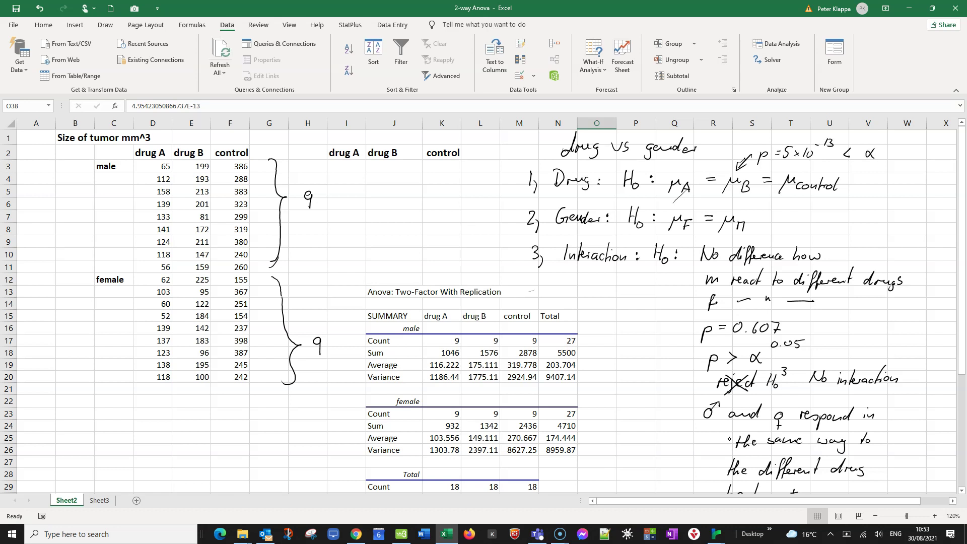
{"action": "left_click_drag", "start_coordinate": [871, 137], "coordinate": [883, 137]}
{"action": "left_click_drag", "start_coordinate": [893, 137], "coordinate": [893, 140]}
- Ink 'reject H0: there is a difference between treatments' and mark the averages 116.222 and 319.778
{"action": "left_click_drag", "start_coordinate": [859, 182], "coordinate": [894, 182]}
{"action": "mouse_move", "coordinate": [909, 171]}
{"action": "left_mouse_down"}
{"action": "mouse_move", "coordinate": [905, 184]}
{"action": "mouse_move", "coordinate": [915, 177]}
{"action": "left_mouse_up"}
{"action": "left_click_drag", "start_coordinate": [918, 173], "coordinate": [914, 185]}
{"action": "mouse_move", "coordinate": [786, 198]}
{"action": "left_mouse_down"}
{"action": "mouse_move", "coordinate": [833, 214]}
{"action": "mouse_move", "coordinate": [890, 207]}
{"action": "left_mouse_up"}
{"action": "left_click_drag", "start_coordinate": [899, 194], "coordinate": [889, 209]}
{"action": "left_click_drag", "start_coordinate": [889, 204], "coordinate": [930, 206]}
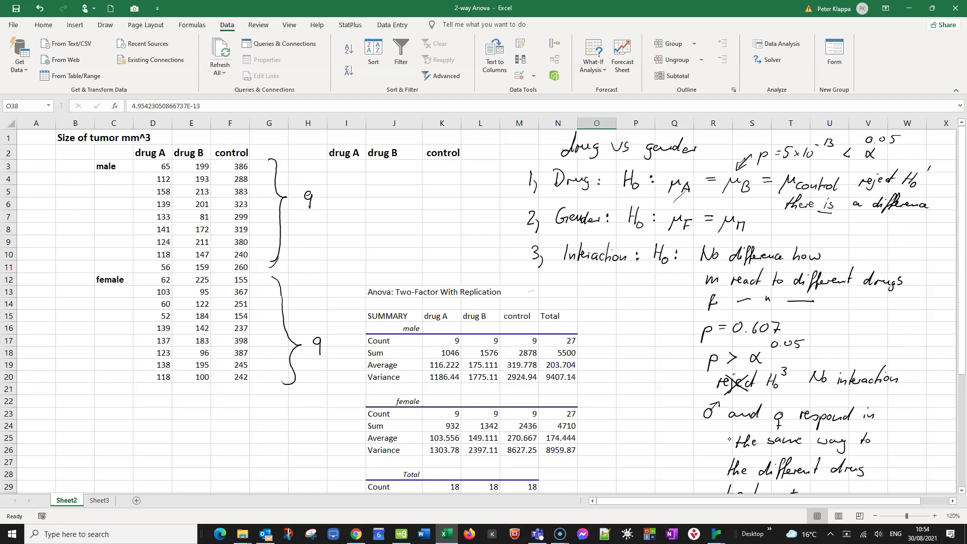
{"action": "left_click_drag", "start_coordinate": [859, 212], "coordinate": [873, 224]}
{"action": "mouse_move", "coordinate": [869, 217]}
{"action": "left_mouse_down"}
{"action": "mouse_move", "coordinate": [929, 222]}
{"action": "mouse_move", "coordinate": [949, 211]}
{"action": "mouse_move", "coordinate": [955, 221]}
{"action": "mouse_move", "coordinate": [910, 231]}
{"action": "mouse_move", "coordinate": [944, 230]}
{"action": "left_mouse_up"}
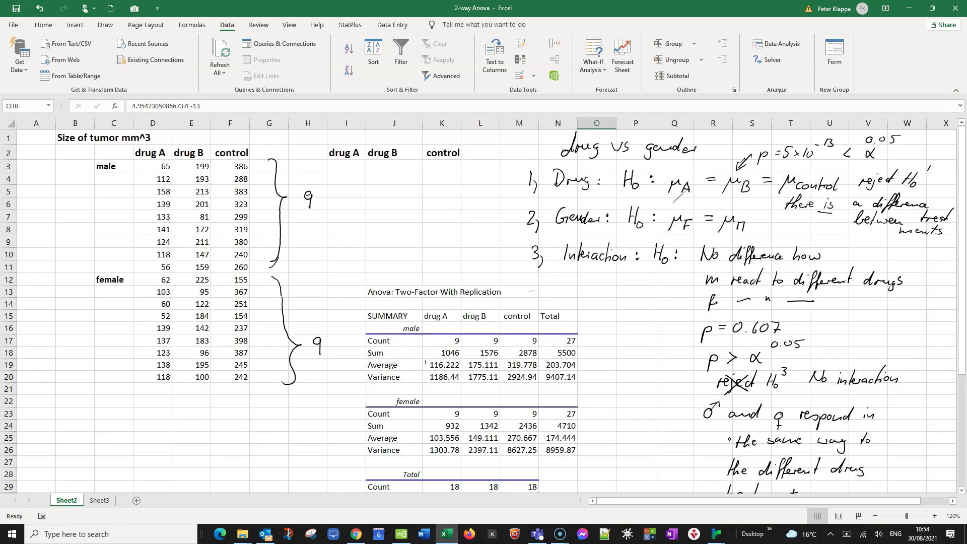
{"action": "left_click_drag", "start_coordinate": [425, 359], "coordinate": [426, 369]}
{"action": "left_click_drag", "start_coordinate": [503, 359], "coordinate": [503, 371]}
- Point out the ANOVA Sample row, ink an arrow at '2) Gender', and select P-value 0.05689
{"action": "scroll", "coordinate": [738, 460], "scroll_direction": "down", "scroll_amount": 6}
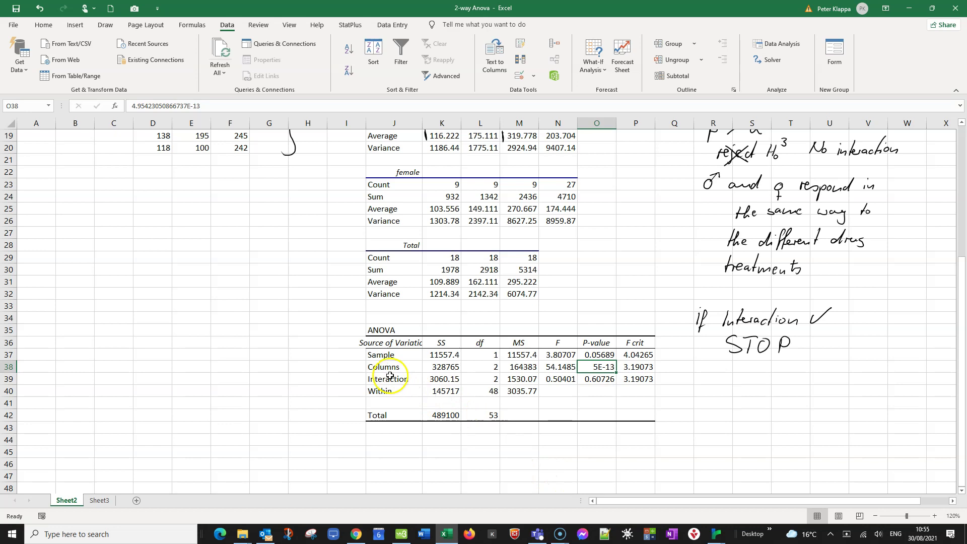
{"action": "left_click", "coordinate": [394, 357]}
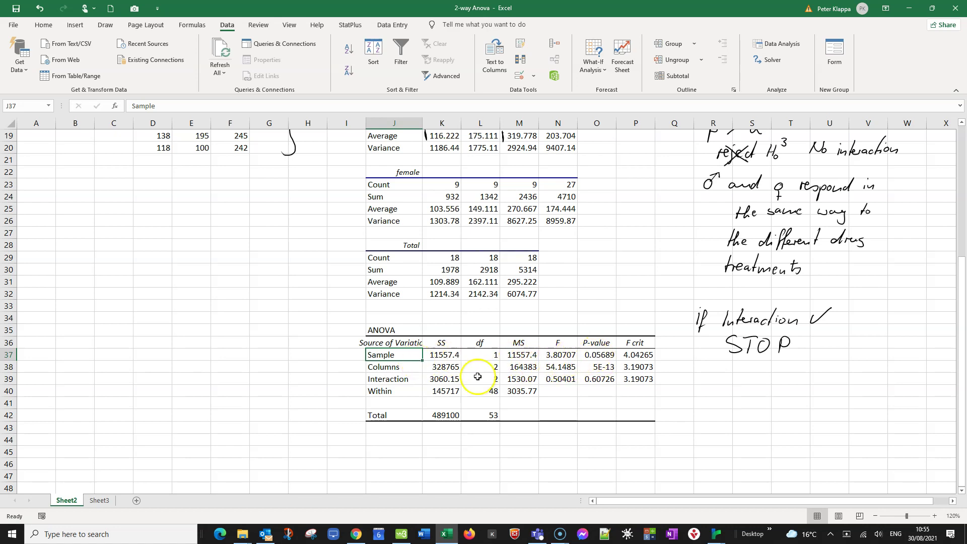
{"action": "scroll", "coordinate": [502, 390], "scroll_direction": "up", "scroll_amount": 2}
{"action": "scroll", "coordinate": [503, 390], "scroll_direction": "up", "scroll_amount": 4}
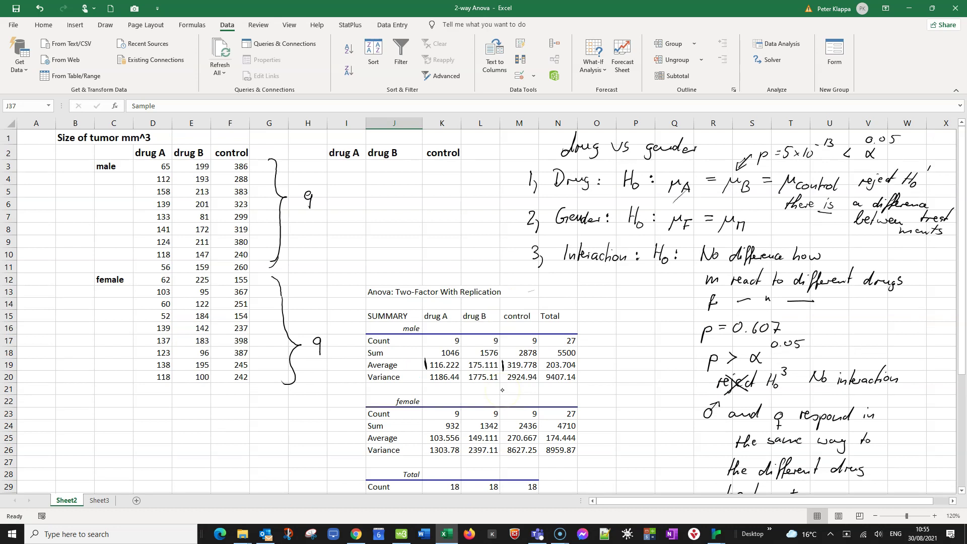
{"action": "left_click_drag", "start_coordinate": [485, 220], "coordinate": [500, 224]}
{"action": "scroll", "coordinate": [503, 389], "scroll_direction": "down", "scroll_amount": 5}
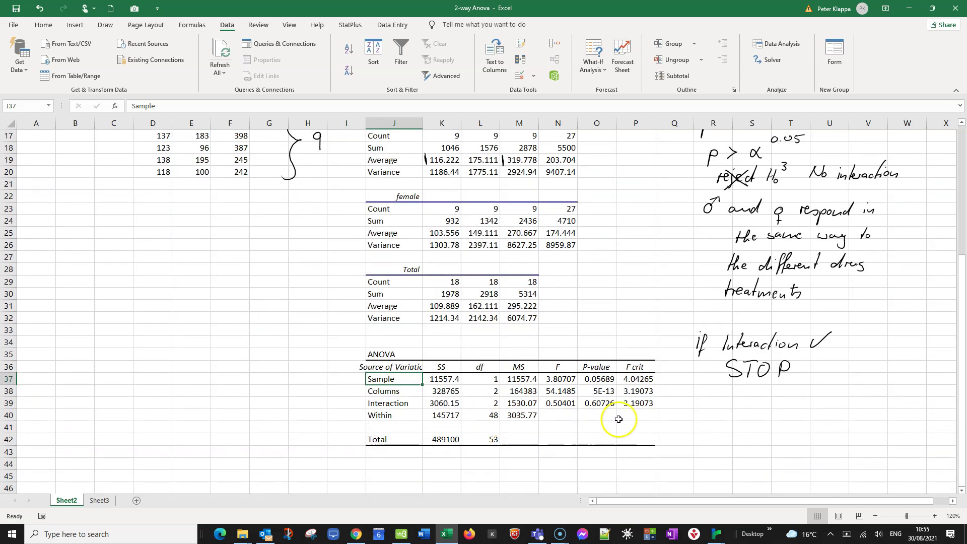
{"action": "left_click", "coordinate": [599, 379]}
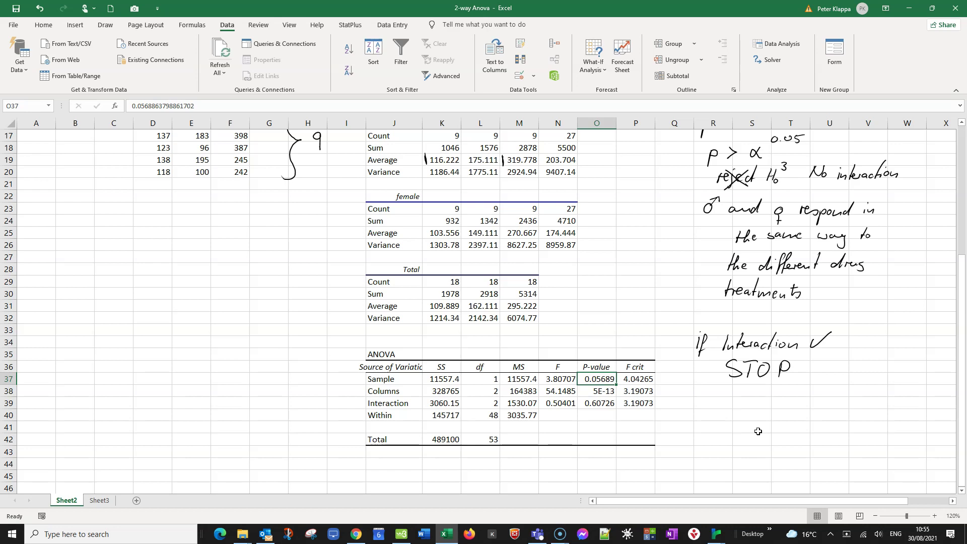
- Beside the Gender hypothesis, ink 'p = 0.057 > α 0.05'
{"action": "scroll", "coordinate": [758, 431], "scroll_direction": "up", "scroll_amount": 5}
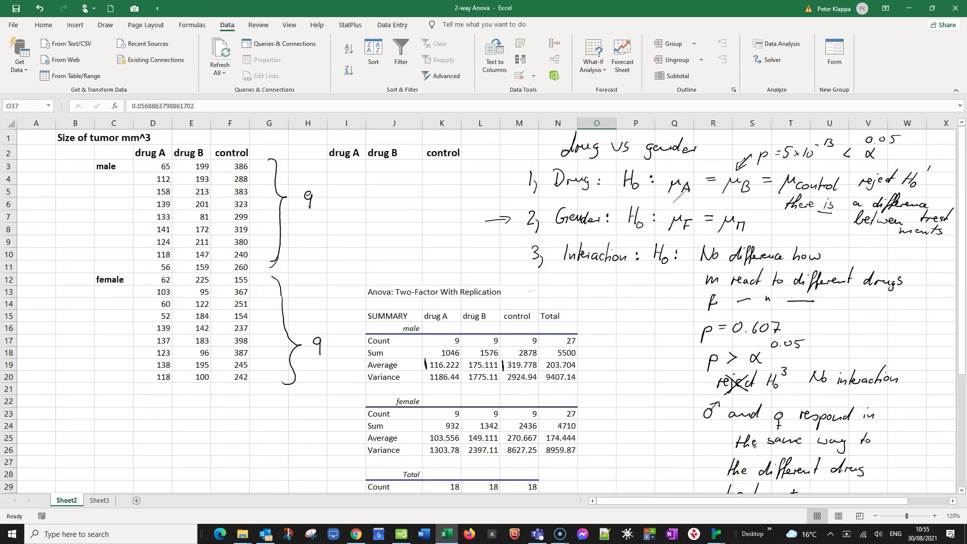
{"action": "left_click_drag", "start_coordinate": [370, 222], "coordinate": [386, 219]}
{"action": "mouse_move", "coordinate": [379, 224]}
{"action": "left_mouse_down"}
{"action": "mouse_move", "coordinate": [441, 212]}
{"action": "mouse_move", "coordinate": [440, 223]}
{"action": "mouse_move", "coordinate": [480, 225]}
{"action": "mouse_move", "coordinate": [470, 202]}
{"action": "mouse_move", "coordinate": [488, 209]}
{"action": "mouse_move", "coordinate": [497, 200]}
{"action": "left_mouse_up"}
{"action": "left_click", "coordinate": [476, 207]}
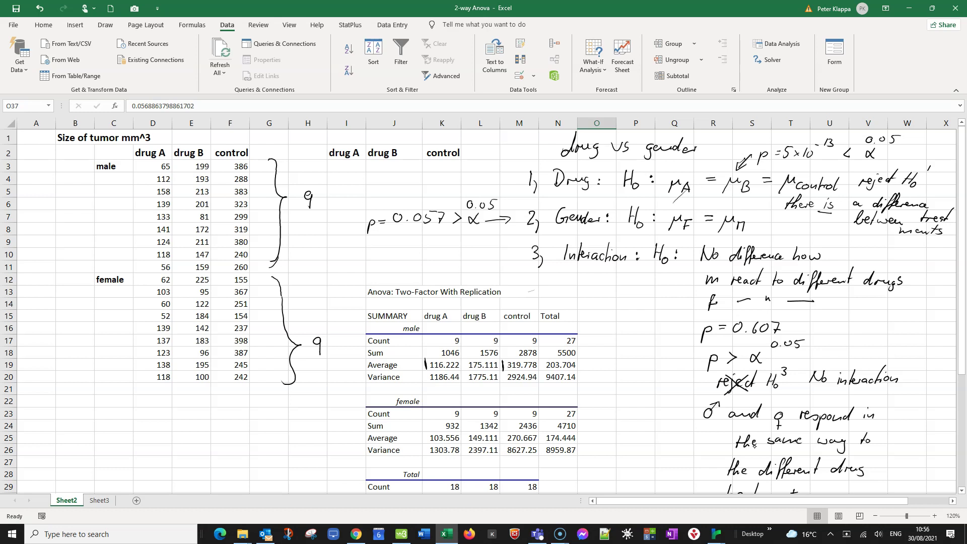
- Write and cross out 'reject H0', then add 'μM = μF' and 'ignore gender'
{"action": "mouse_move", "coordinate": [357, 244]}
{"action": "left_mouse_down"}
{"action": "mouse_move", "coordinate": [371, 252]}
{"action": "mouse_move", "coordinate": [392, 239]}
{"action": "mouse_move", "coordinate": [408, 251]}
{"action": "left_mouse_up"}
{"action": "left_click_drag", "start_coordinate": [408, 244], "coordinate": [415, 243]}
{"action": "left_click_drag", "start_coordinate": [416, 235], "coordinate": [422, 247]}
{"action": "mouse_move", "coordinate": [369, 233]}
{"action": "left_mouse_down"}
{"action": "mouse_move", "coordinate": [395, 254]}
{"action": "mouse_move", "coordinate": [365, 258]}
{"action": "left_mouse_up"}
{"action": "mouse_move", "coordinate": [373, 258]}
{"action": "left_mouse_down"}
{"action": "mouse_move", "coordinate": [392, 268]}
{"action": "mouse_move", "coordinate": [424, 259]}
{"action": "mouse_move", "coordinate": [426, 269]}
{"action": "mouse_move", "coordinate": [433, 259]}
{"action": "left_mouse_up"}
{"action": "left_click_drag", "start_coordinate": [426, 264], "coordinate": [431, 264]}
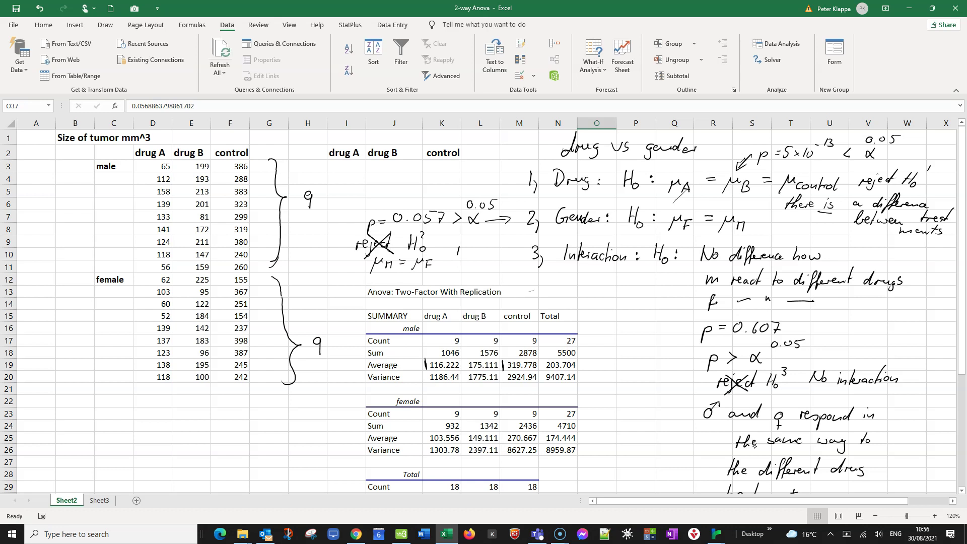
{"action": "mouse_move", "coordinate": [461, 248]}
{"action": "left_mouse_down"}
{"action": "mouse_move", "coordinate": [463, 262]}
{"action": "mouse_move", "coordinate": [491, 249]}
{"action": "mouse_move", "coordinate": [467, 278]}
{"action": "mouse_move", "coordinate": [504, 267]}
{"action": "left_mouse_up"}
{"action": "scroll", "coordinate": [731, 443], "scroll_direction": "down", "scroll_amount": 7}
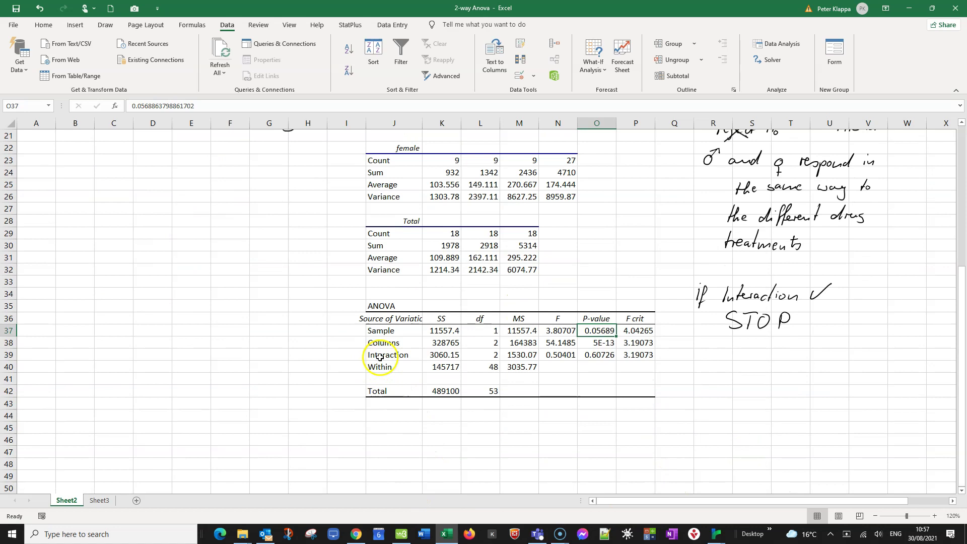
{"action": "left_click", "coordinate": [407, 354]}
{"action": "left_click_drag", "start_coordinate": [407, 355], "coordinate": [448, 353]}
{"action": "left_click_drag", "start_coordinate": [505, 356], "coordinate": [630, 359]}
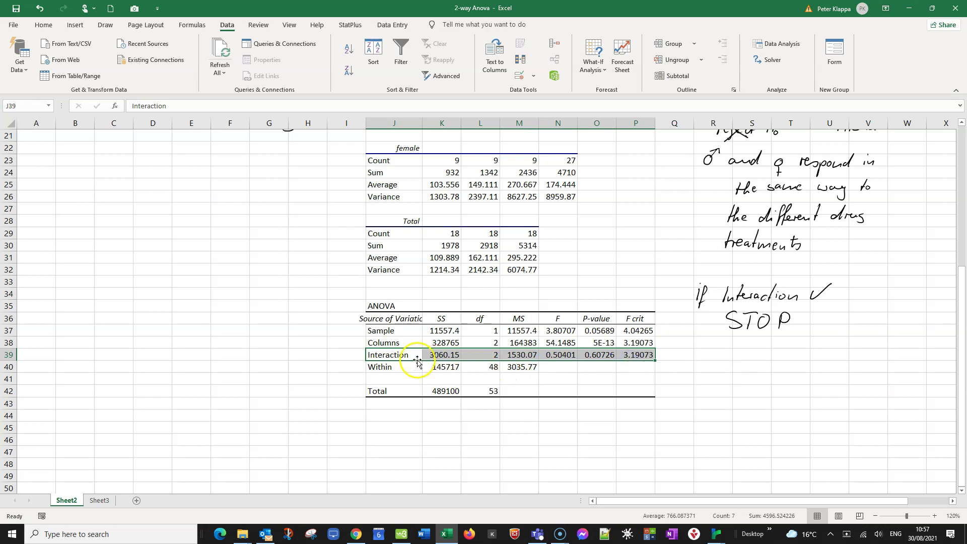
{"action": "left_click", "coordinate": [600, 357]}
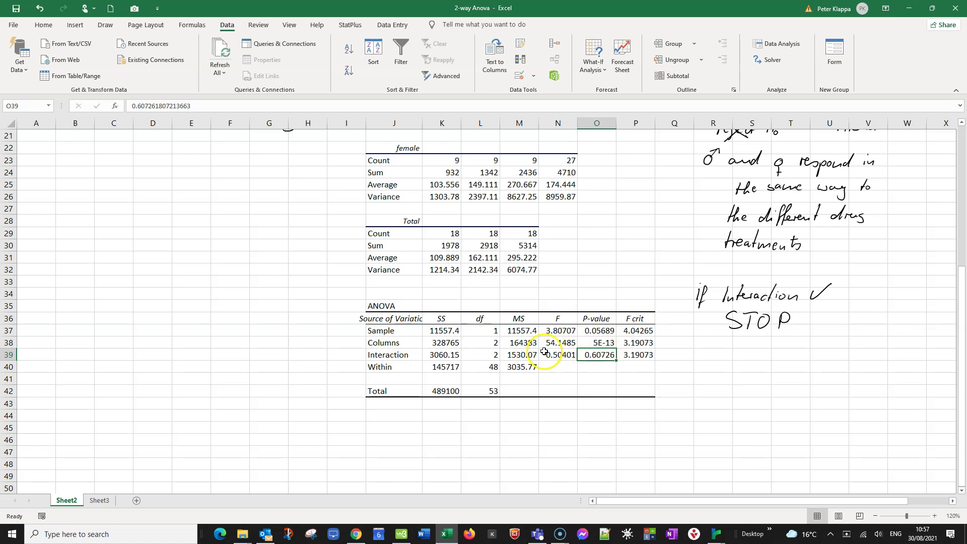
{"action": "scroll", "coordinate": [554, 352], "scroll_direction": "up", "scroll_amount": 7}
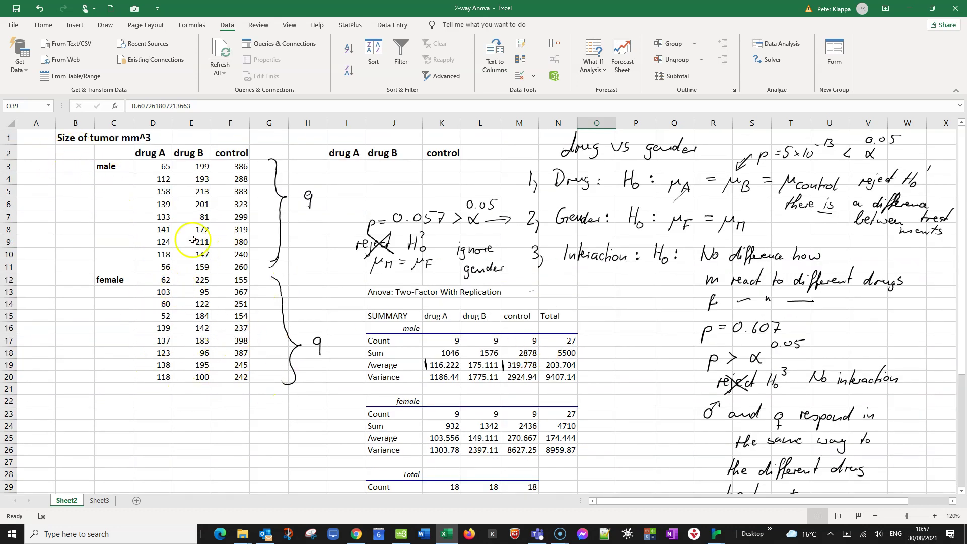
{"action": "scroll", "coordinate": [439, 357], "scroll_direction": "down", "scroll_amount": 2}
{"action": "scroll", "coordinate": [439, 357], "scroll_direction": "down", "scroll_amount": 3}
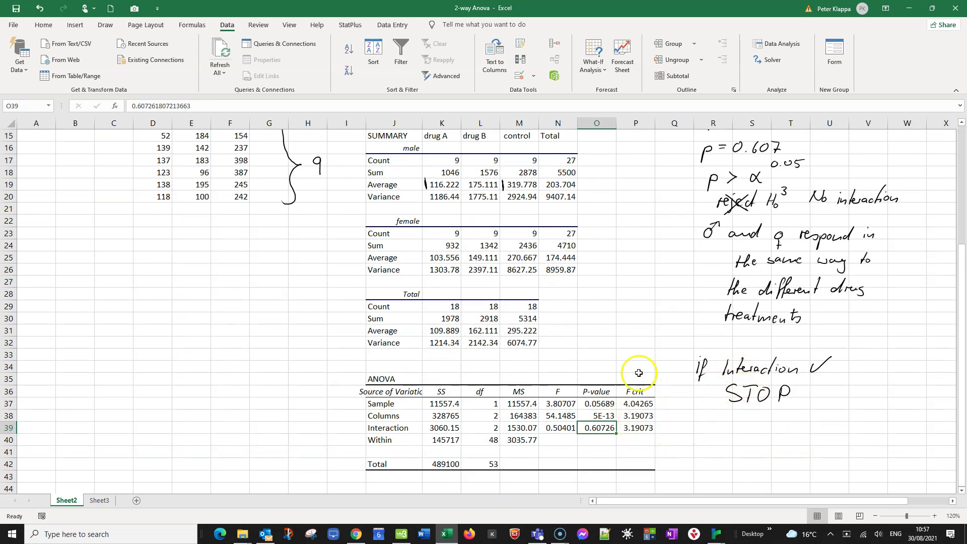
{"action": "scroll", "coordinate": [640, 374], "scroll_direction": "up", "scroll_amount": 5}
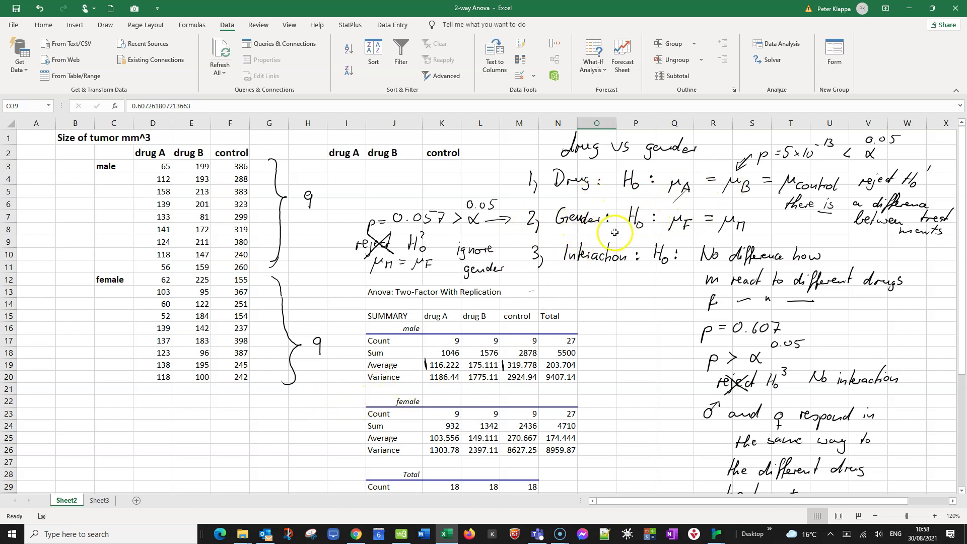
{"action": "scroll", "coordinate": [297, 347], "scroll_direction": "down", "scroll_amount": 2}
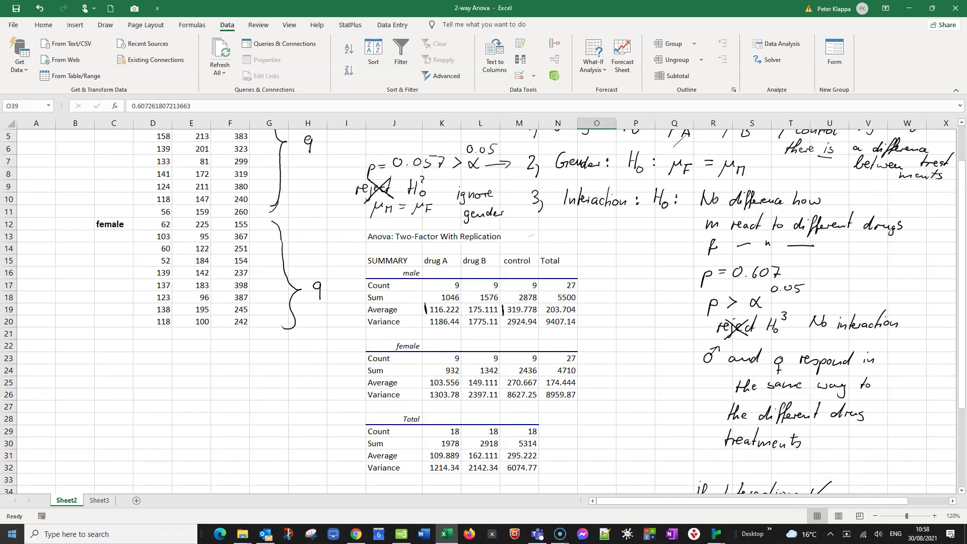